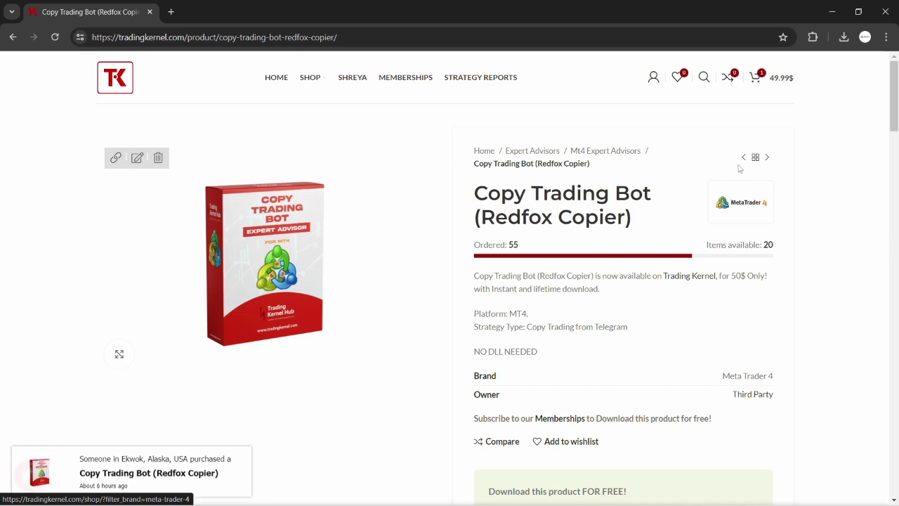
Select the Redfox Copier product page URL in Chrome's address bar.
left_click(336, 37)
left_click_drag(335, 37, 94, 29)
left_click(379, 40)
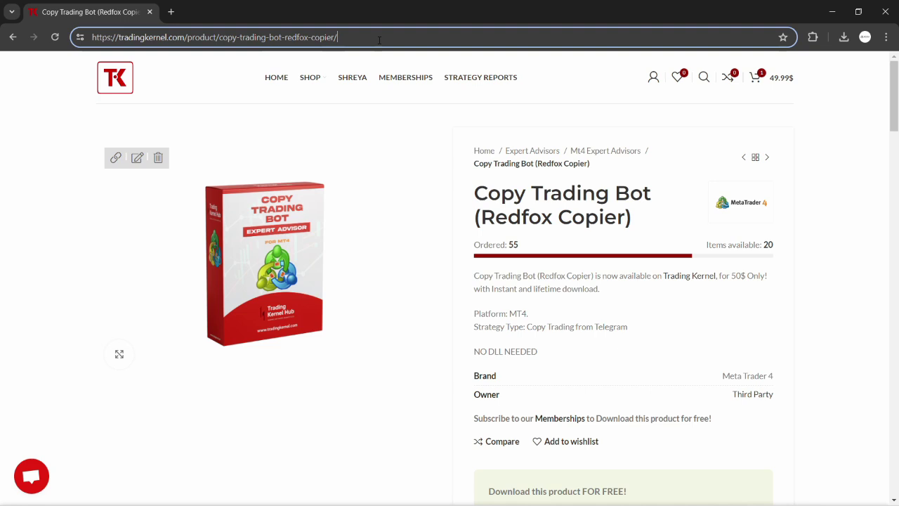
left_click_drag(379, 40, 79, 35)
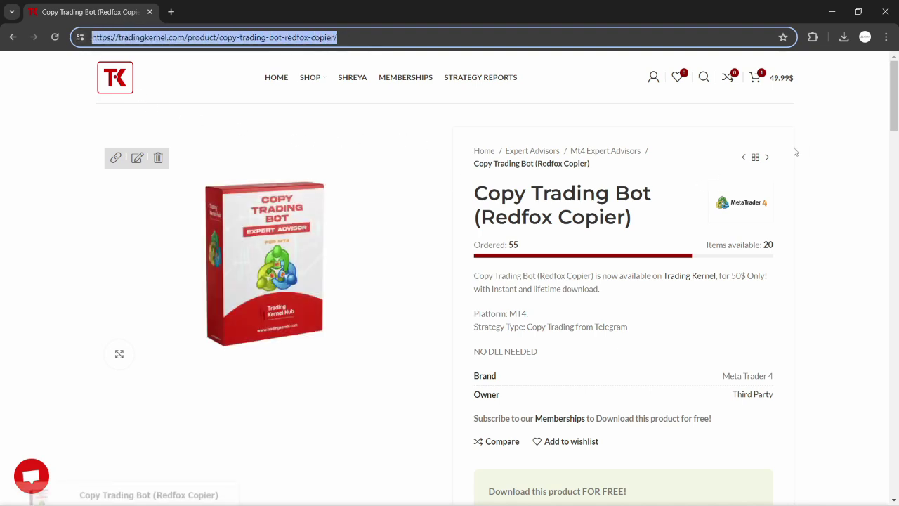
Scroll the product page down to the free REDFOX-COPIER-PRO-36OPOO.ZIP download button.
left_click(720, 210)
scroll(720, 210, "down", 2)
scroll(783, 200, "up", 2)
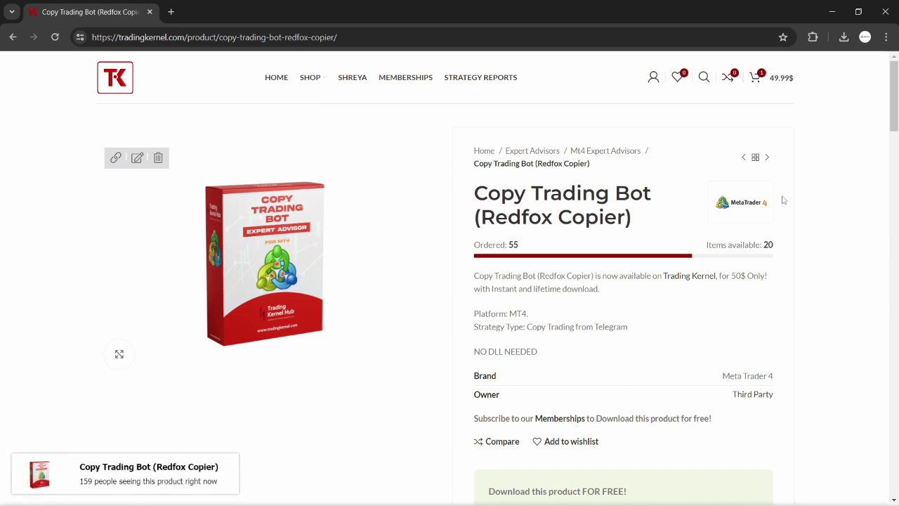
scroll(890, 146, "down", 3)
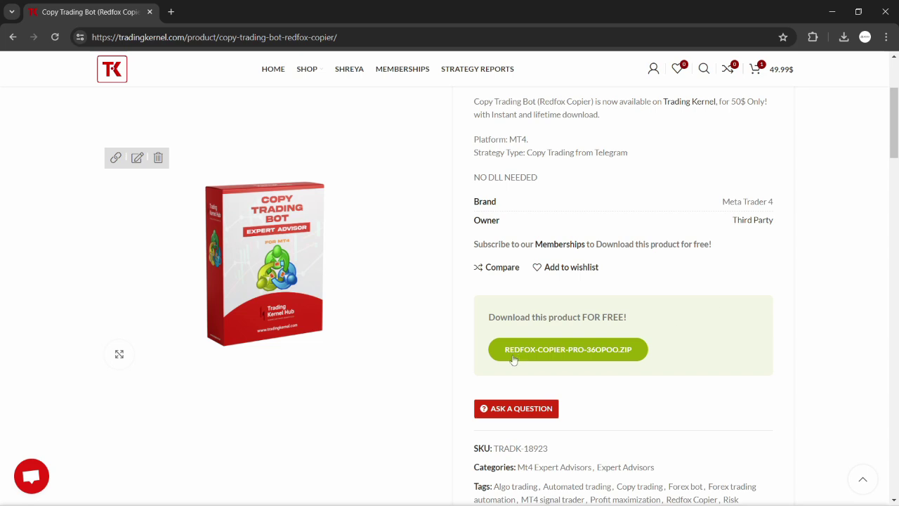
Copy the RedFox Copier Pro_V1.39_fix.ex4 file in File Explorer.
mouse_move(391, 495)
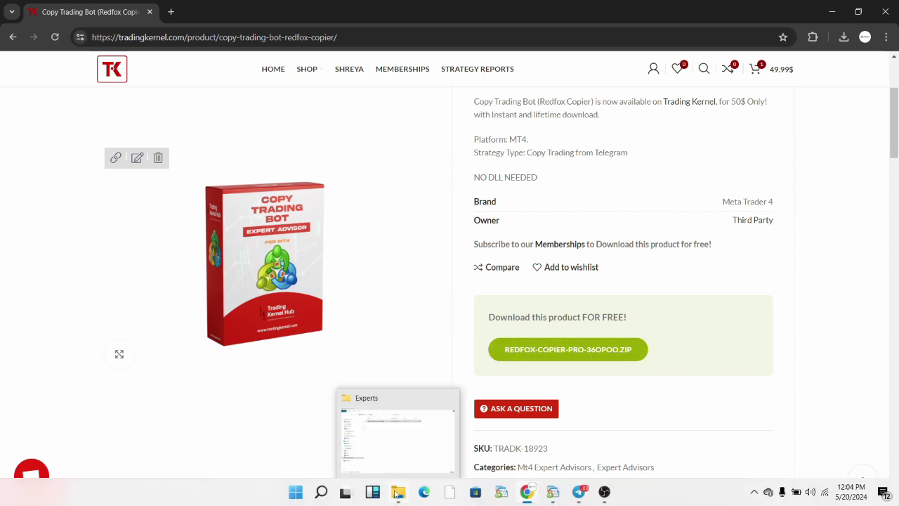
left_click(411, 457)
left_click_drag(396, 68, 416, 65)
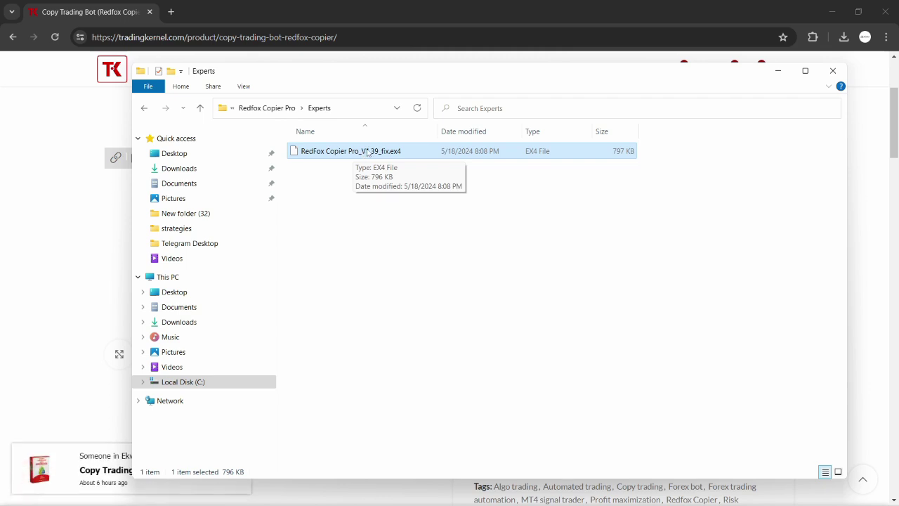
right_click(367, 150)
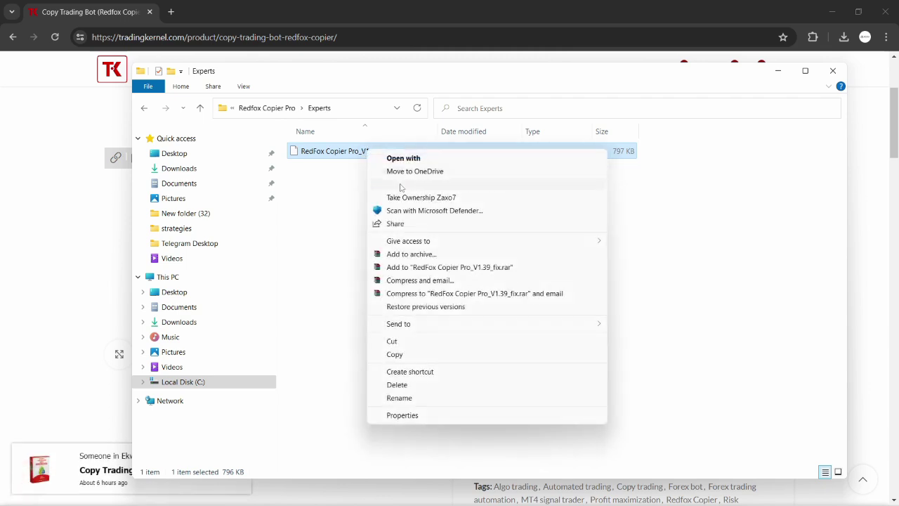
left_click(394, 354)
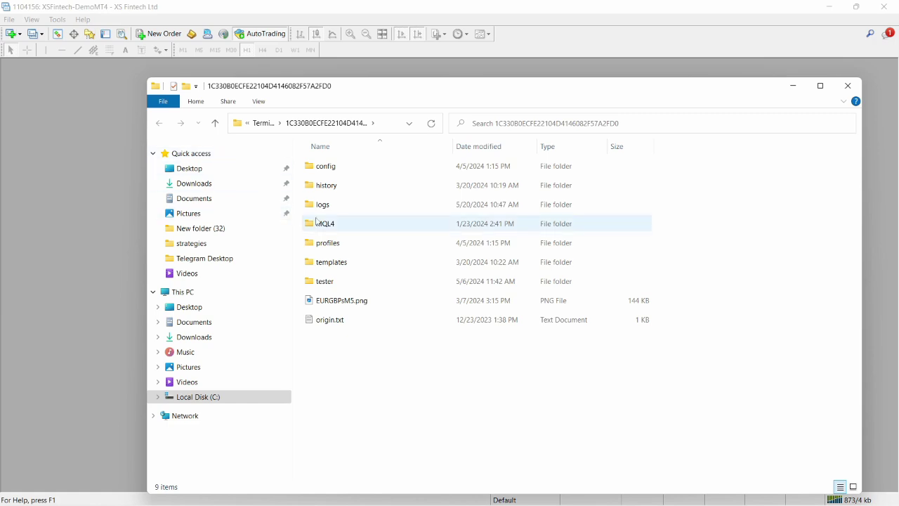
Paste it into MQL4 > Experts, replacing the existing copy.
double_click(315, 223)
double_click(326, 168)
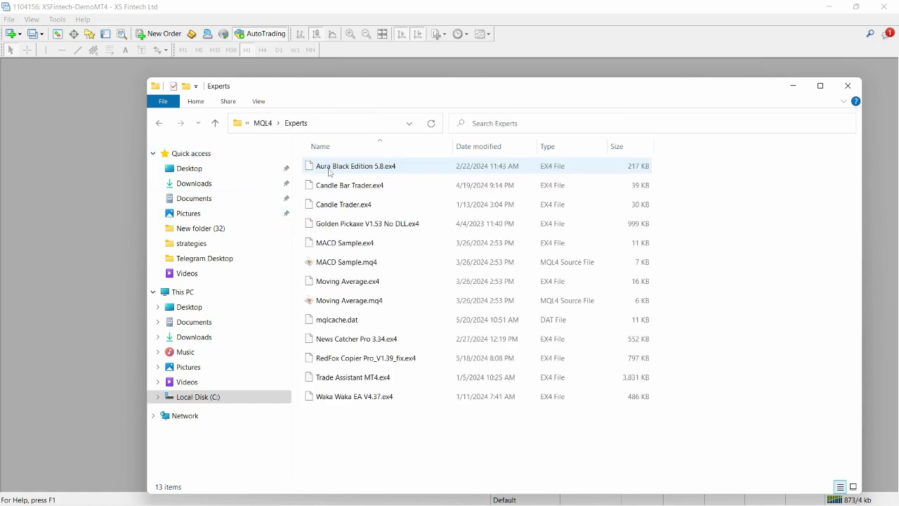
right_click(345, 428)
left_click(388, 309)
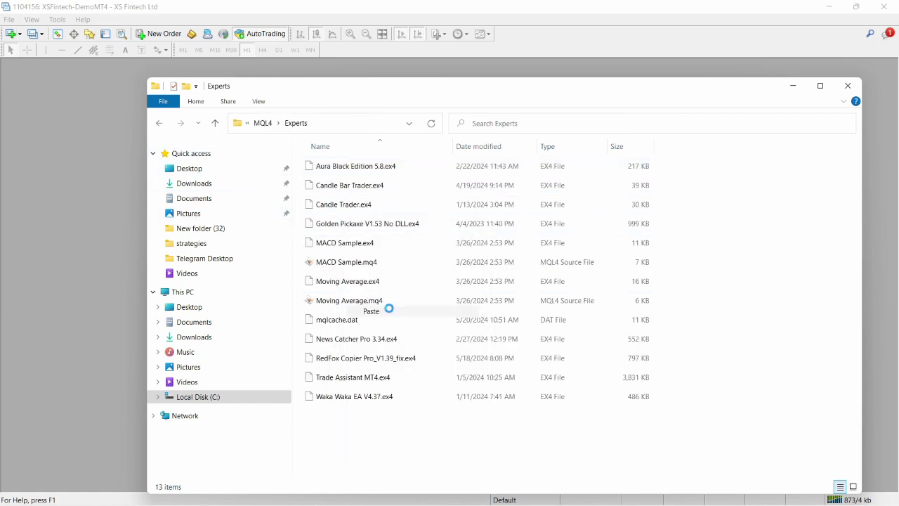
left_click(393, 211)
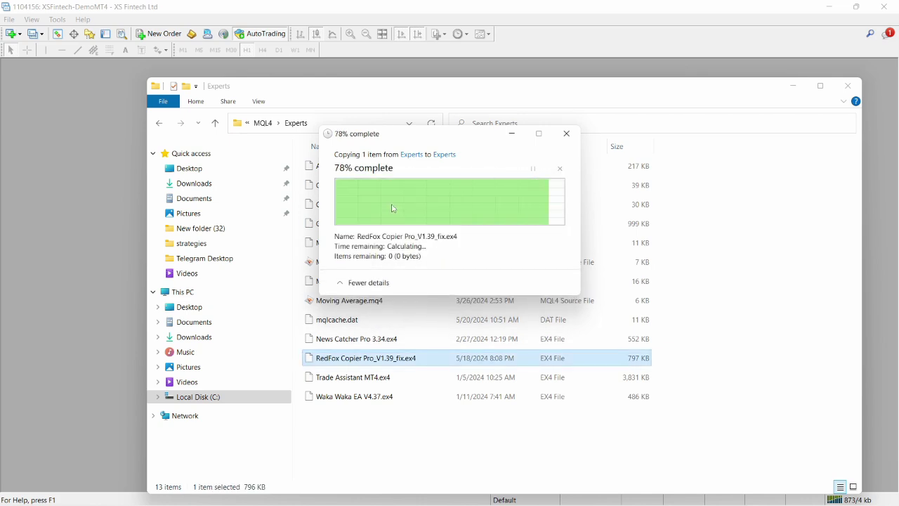
left_click(848, 86)
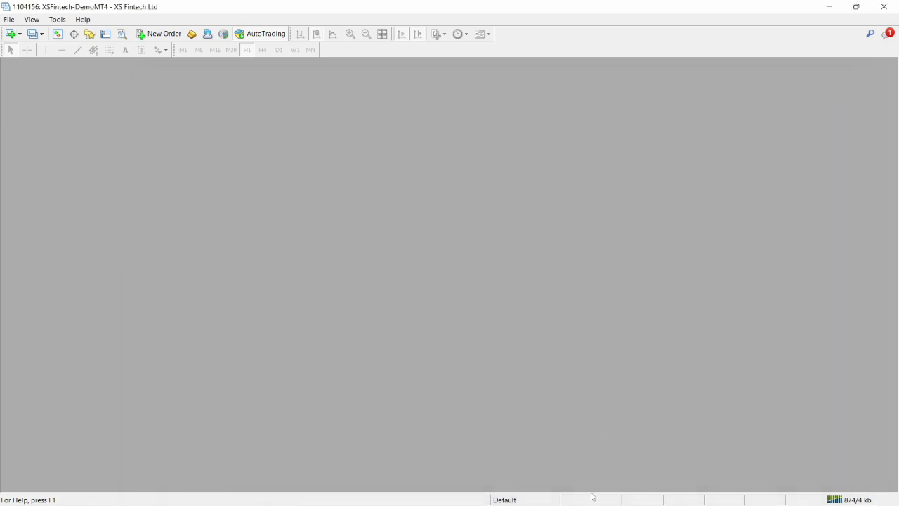
mouse_move(580, 500)
left_click(528, 491)
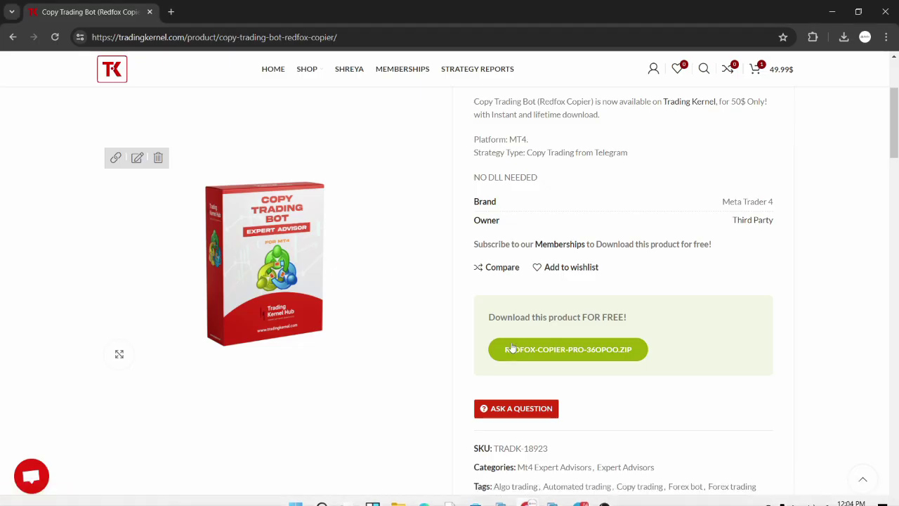
scroll(511, 347, "down", 4)
scroll(320, 317, "down", 2)
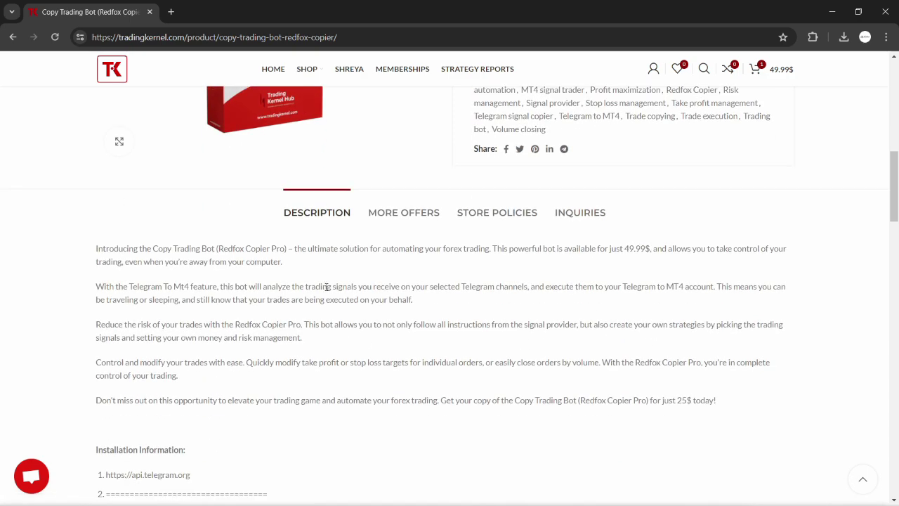
scroll(327, 287, "down", 3)
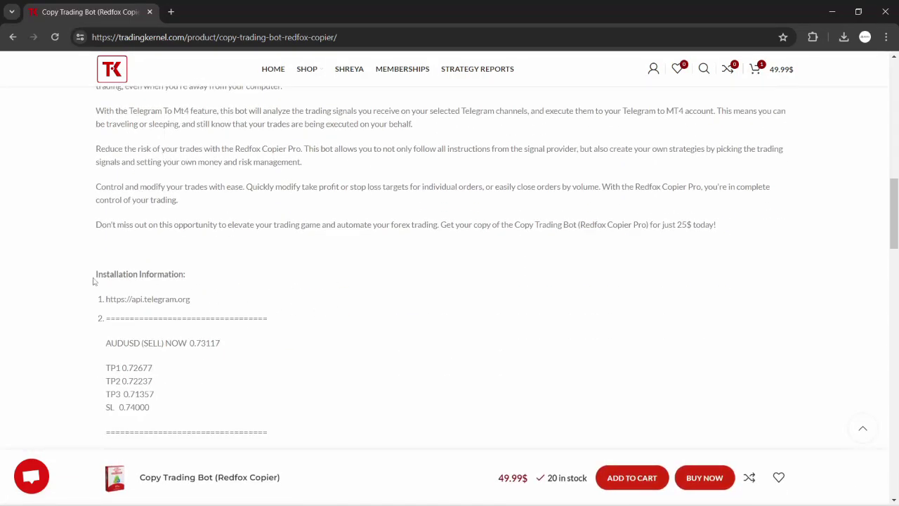
left_click_drag(93, 281, 109, 308)
left_click(179, 276)
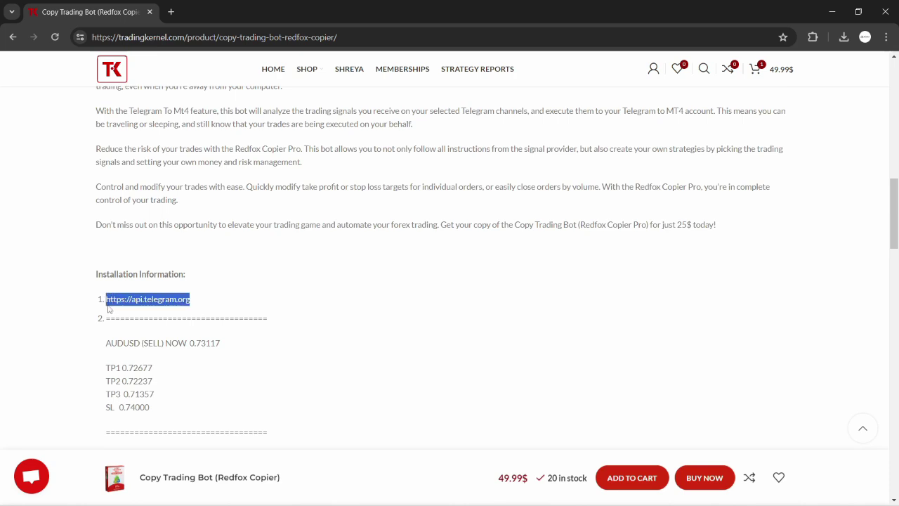
mouse_move(523, 500)
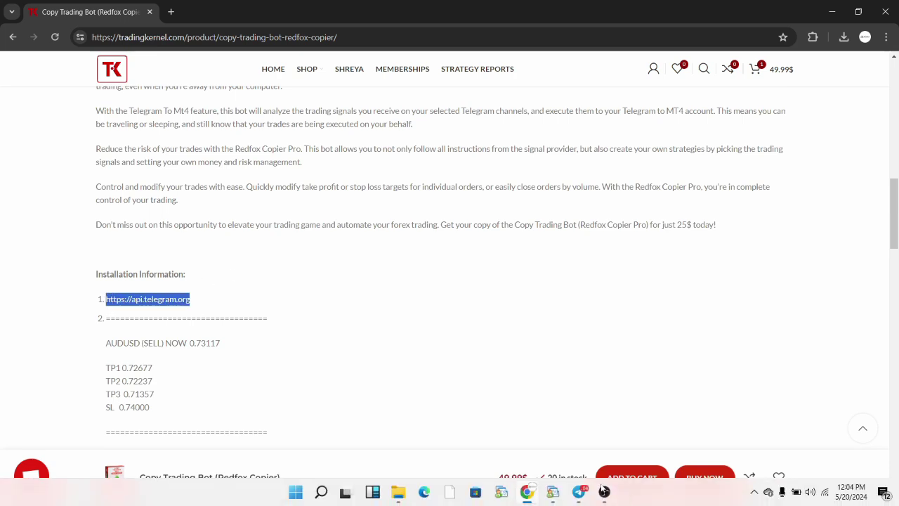
left_click(553, 492)
left_click(57, 19)
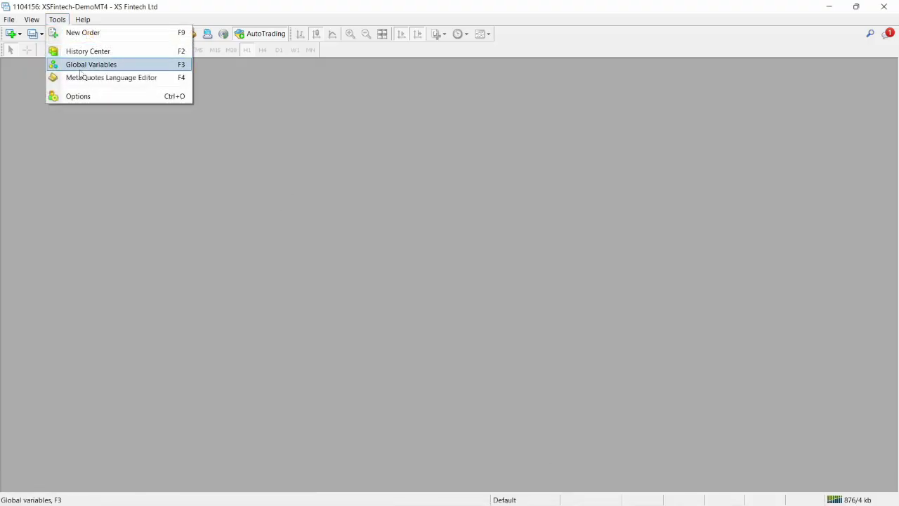
left_click(82, 95)
scroll(435, 309, "down", 2)
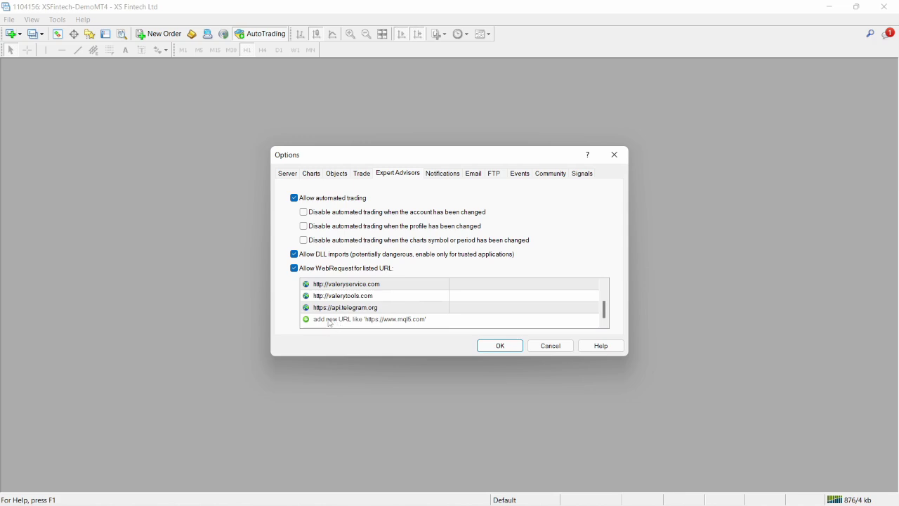
left_click(384, 309)
left_click_drag(379, 307, 299, 309)
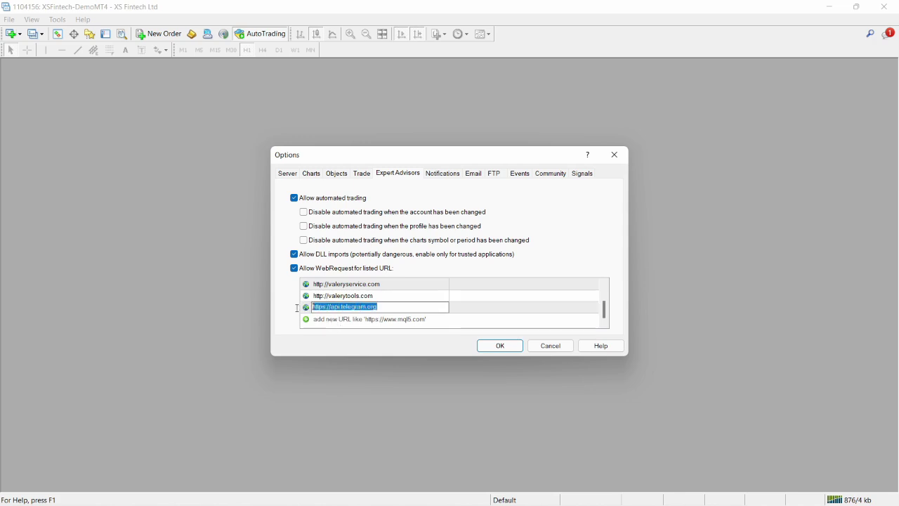
left_click(389, 309)
double_click(394, 308)
left_click(415, 309)
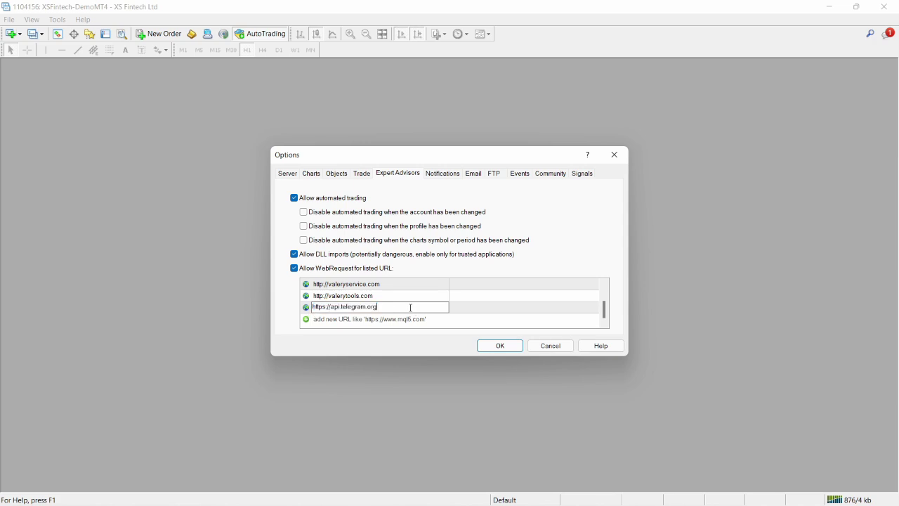
left_click(491, 348)
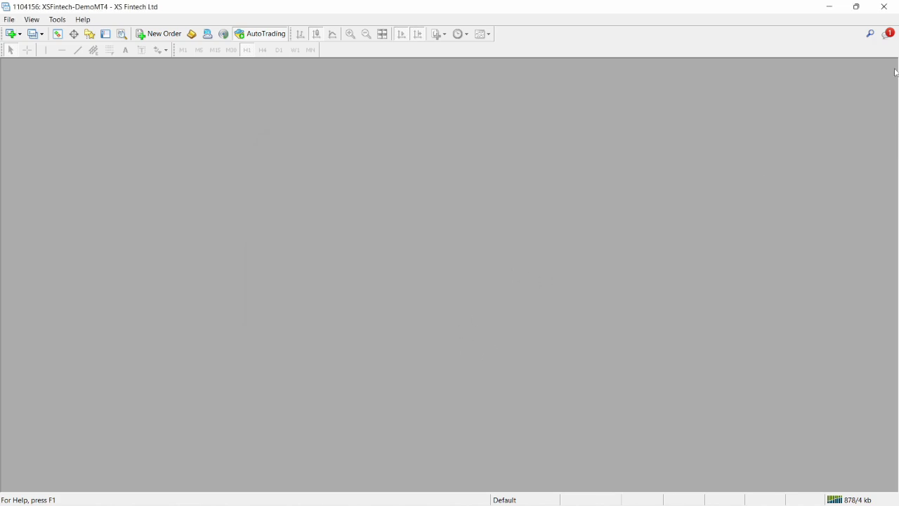
Create a bot via /newbot named RedFoxTonyCopier with username red_fox_tony_copier_bot.
mouse_move(653, 497)
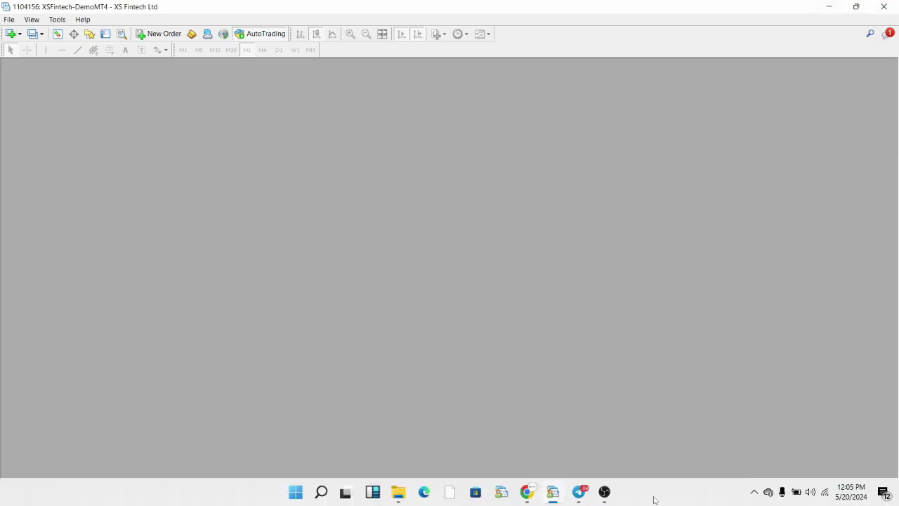
left_click(580, 493)
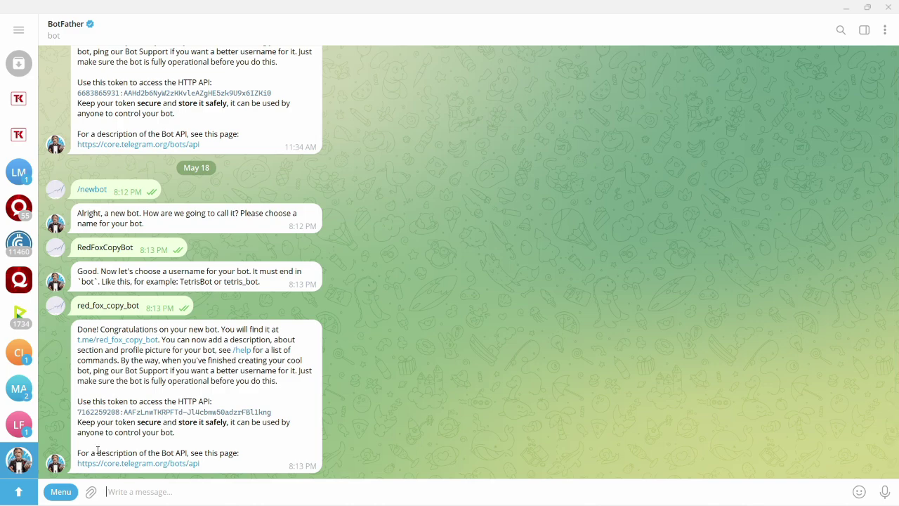
left_click(61, 492)
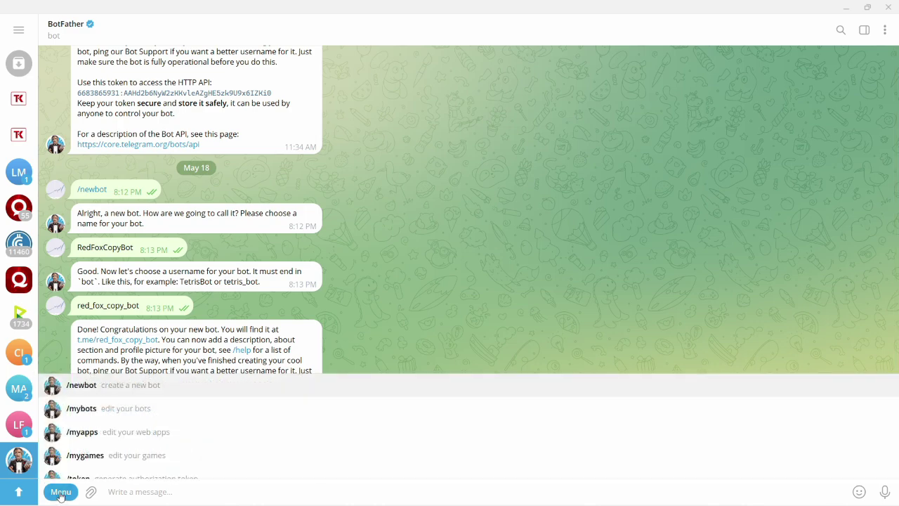
left_click(83, 386)
type("RedFoxTonyCopier")
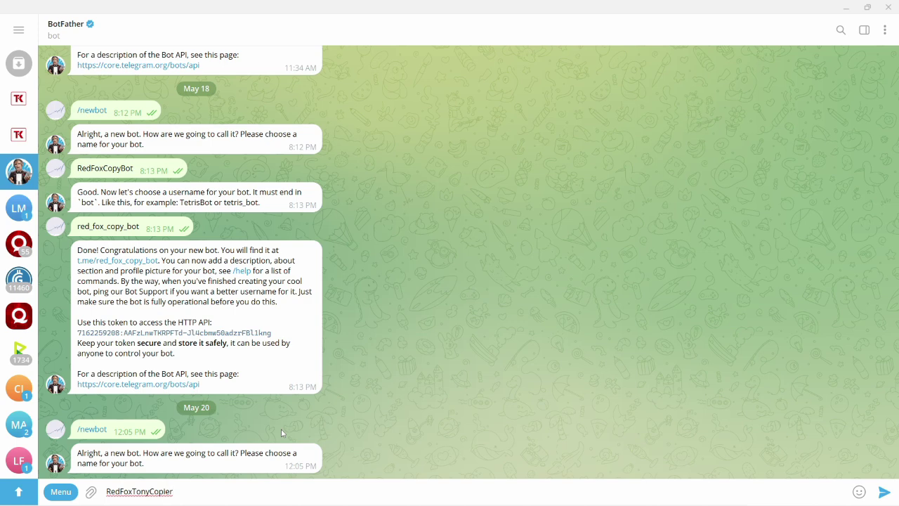
key("Return")
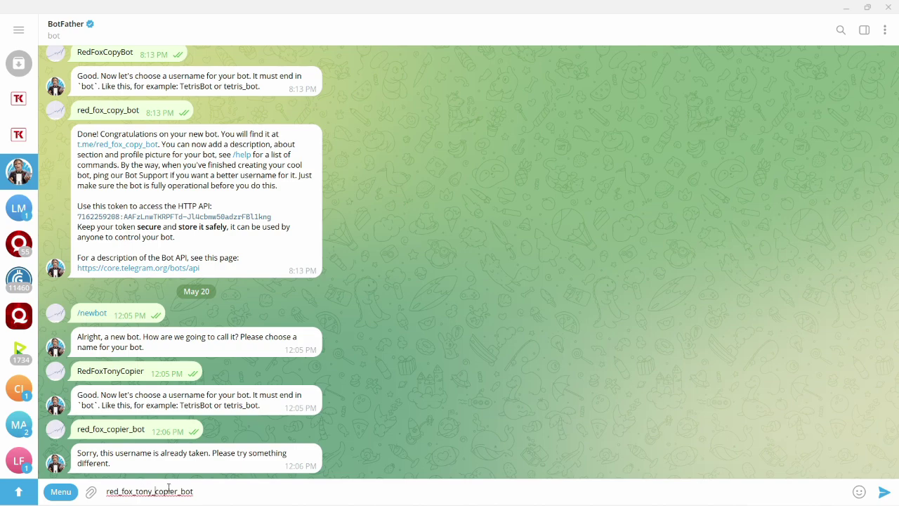
key("Return")
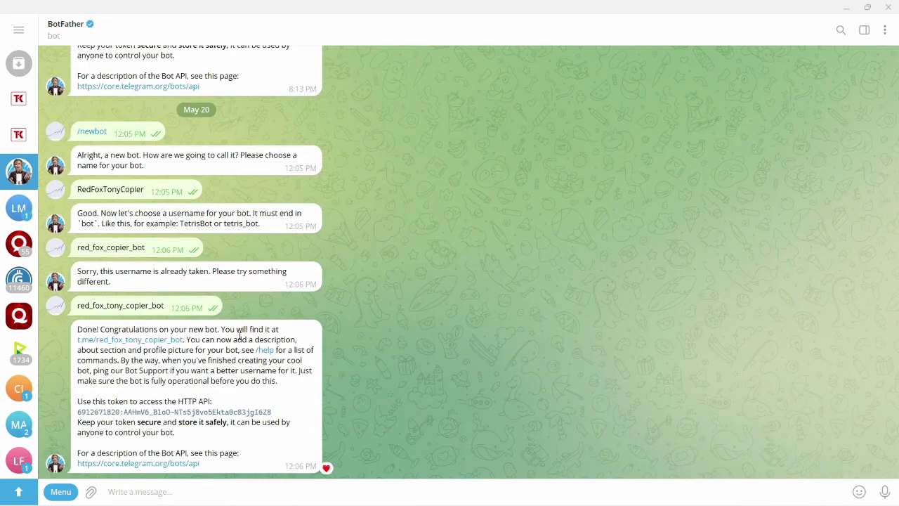
Open the new bot's chat and copy its username link from the profile.
left_click(134, 341)
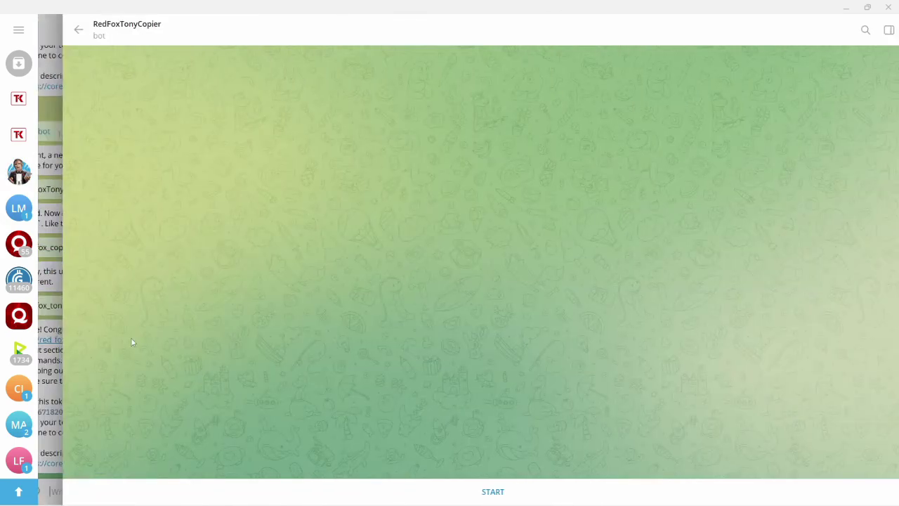
left_click(133, 28)
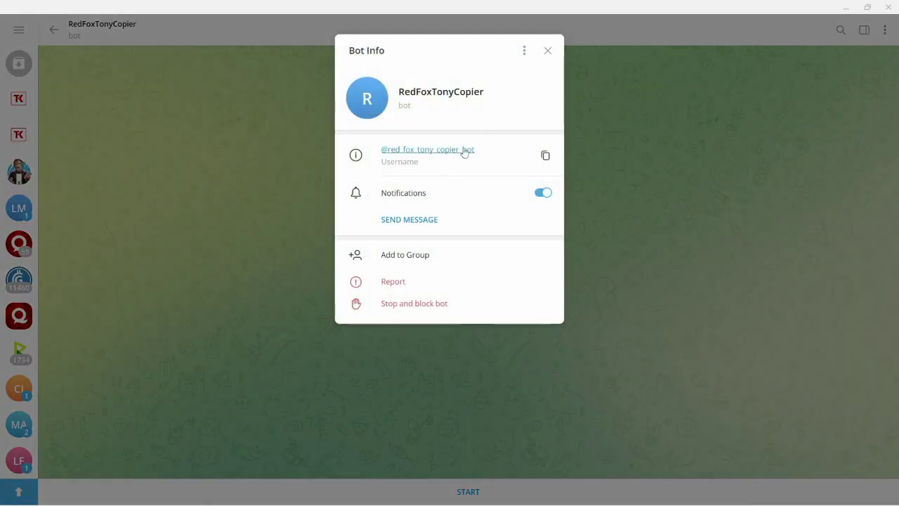
left_click(546, 155)
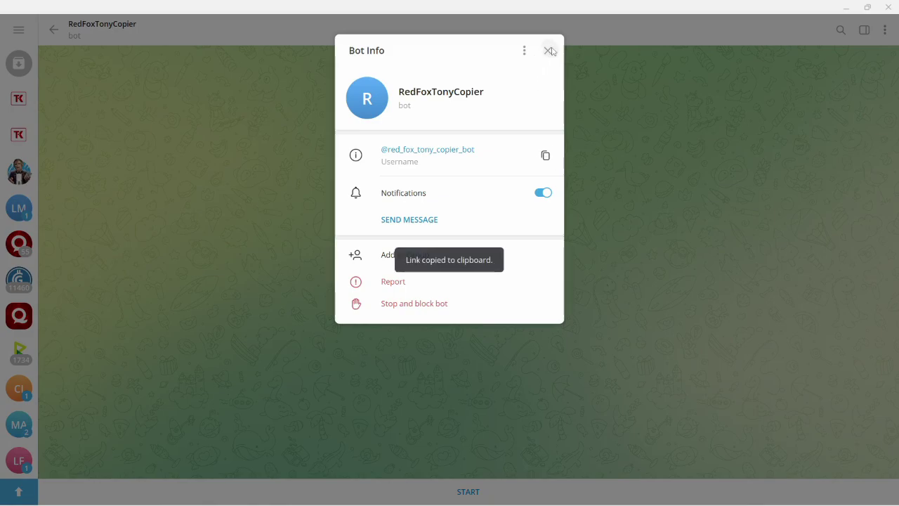
Add the RedFoxTonyCopier bot to Trading Kernel Signals by pasting its link.
left_click(548, 50)
left_click(28, 134)
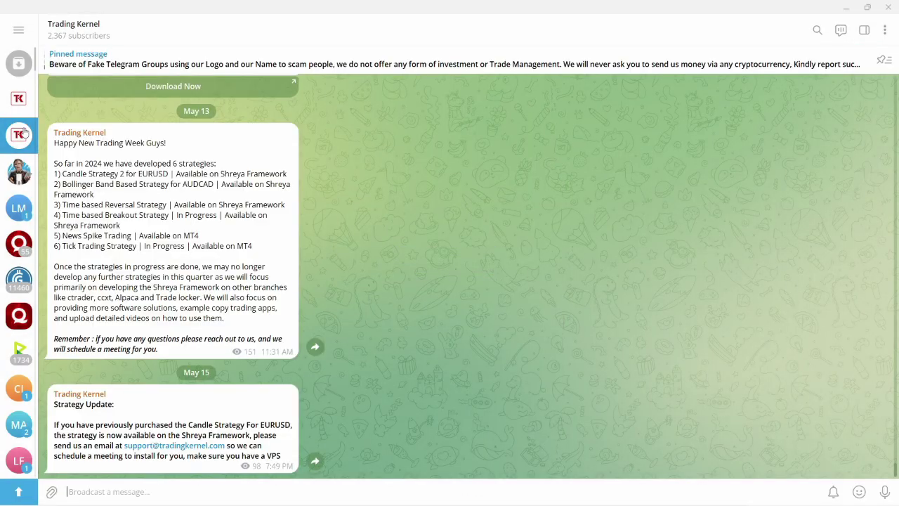
left_click(14, 102)
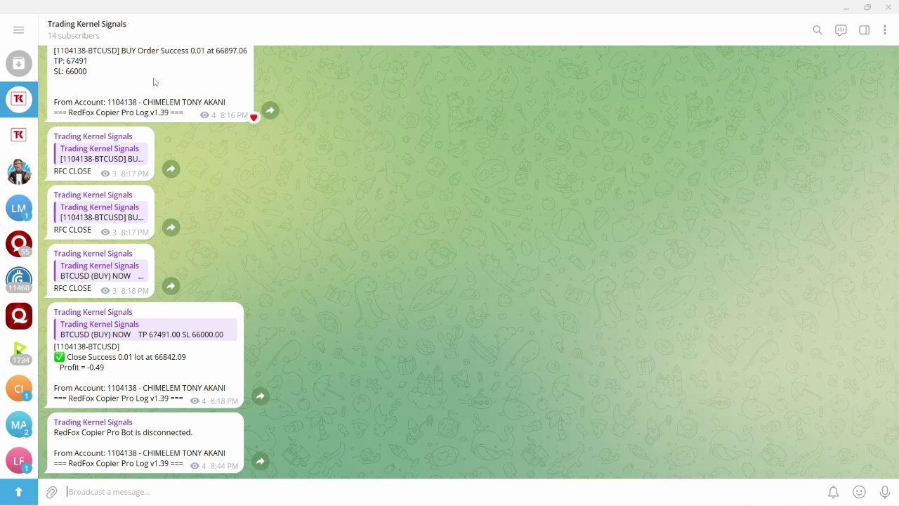
left_click(118, 30)
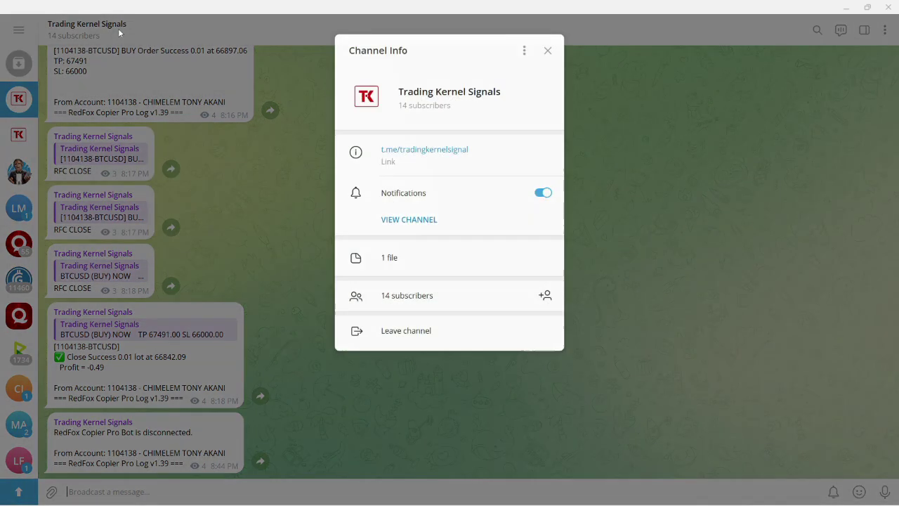
left_click(545, 295)
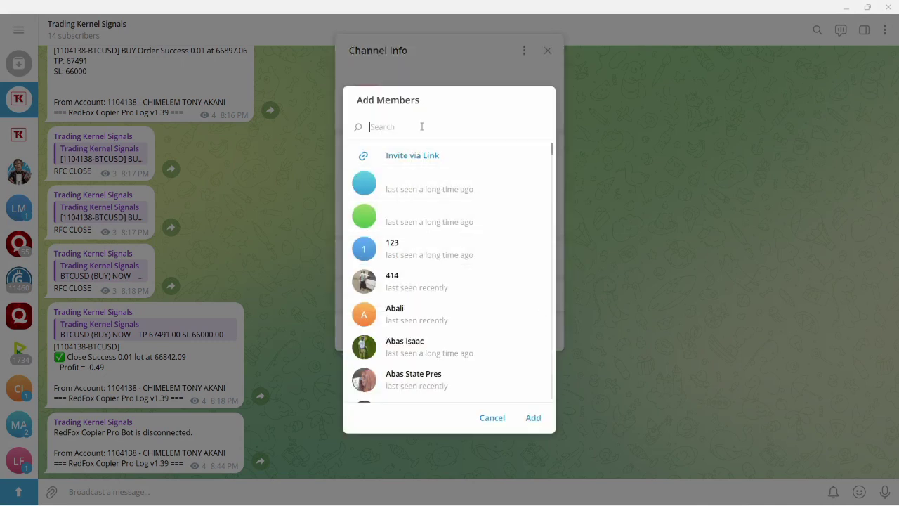
key("ctrl+v")
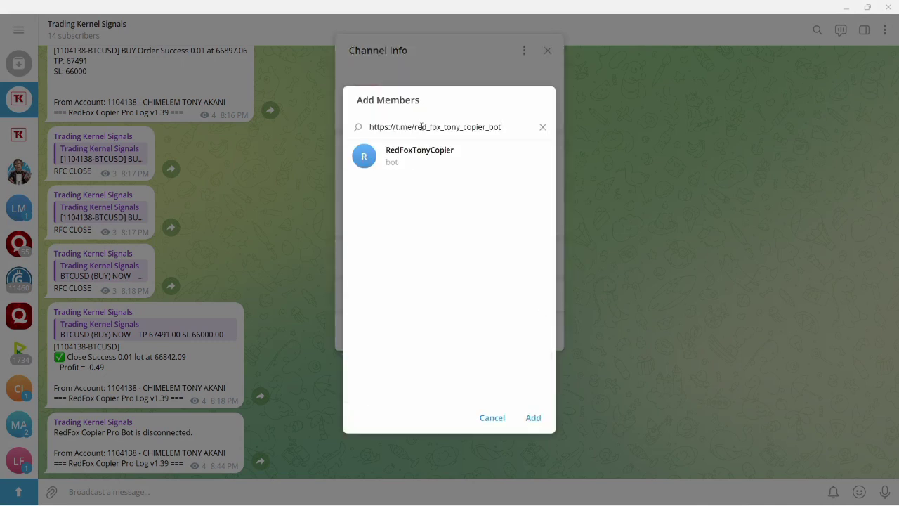
left_click(409, 158)
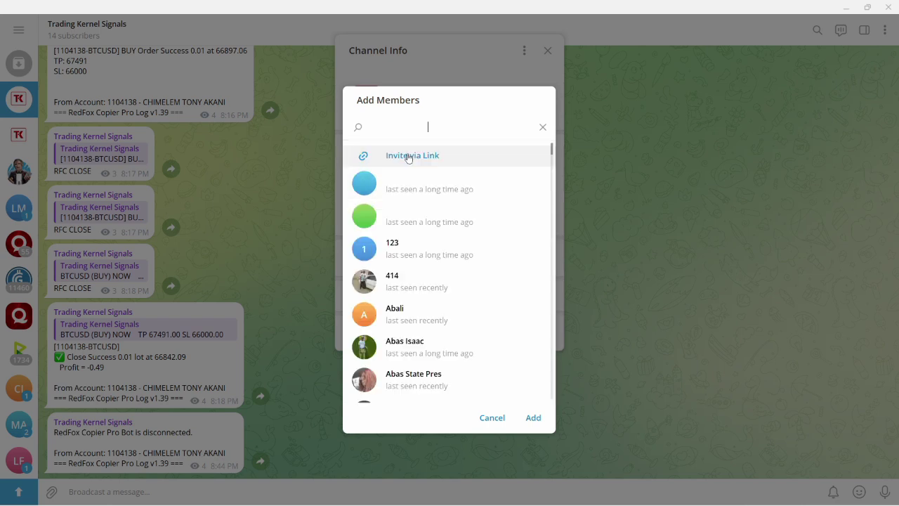
left_click(533, 419)
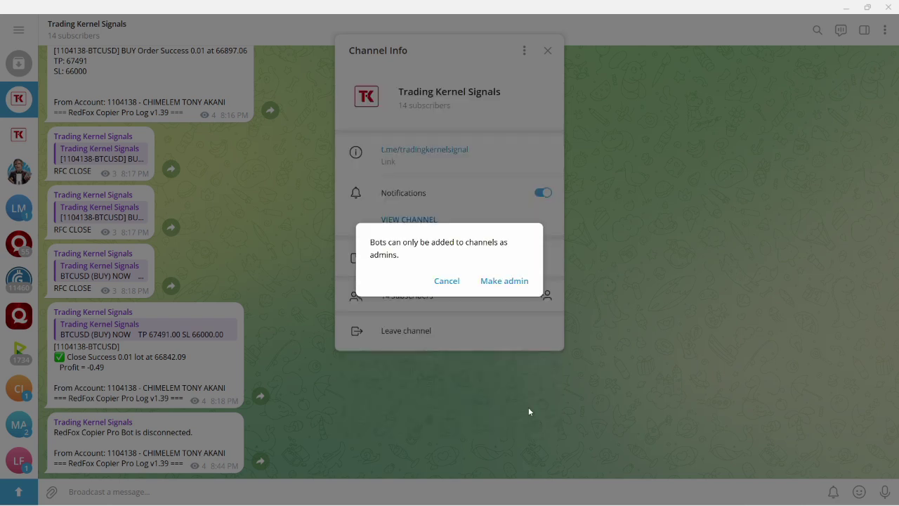
Make the bot a channel admin and check the 15-subscriber list.
left_click(506, 281)
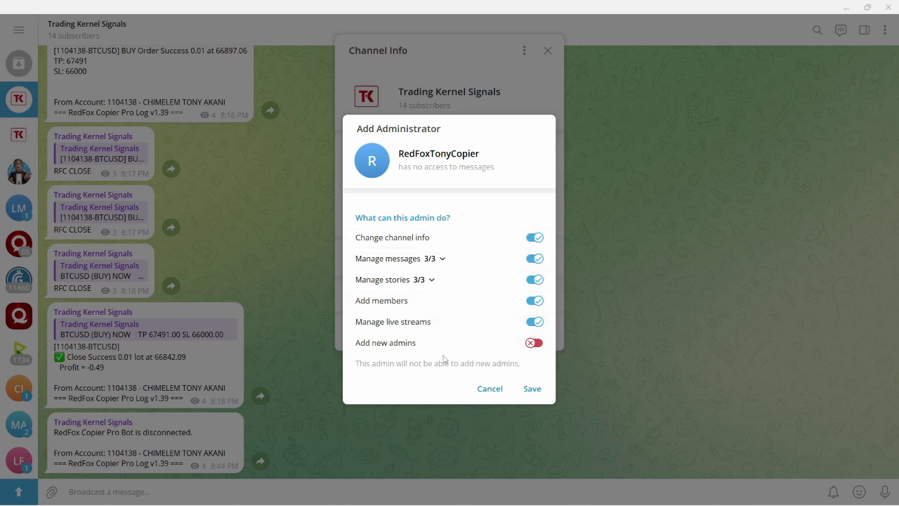
left_click(535, 388)
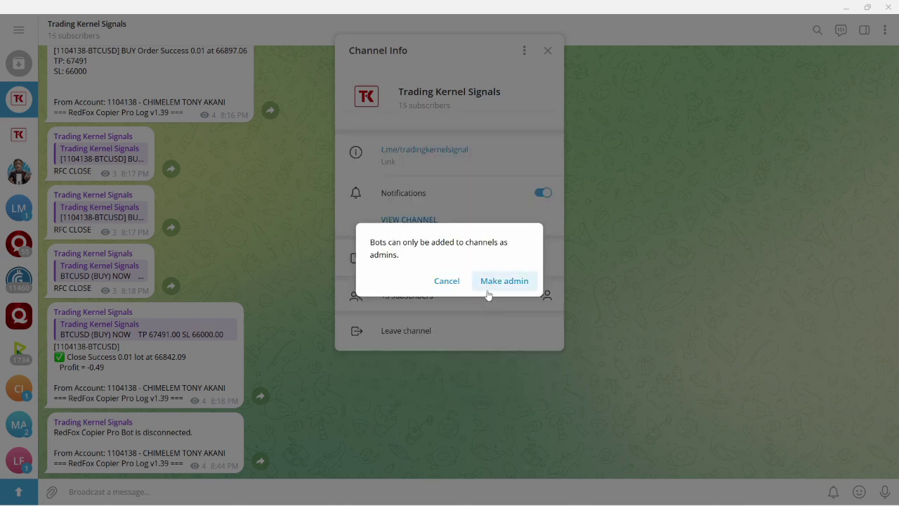
left_click(447, 280)
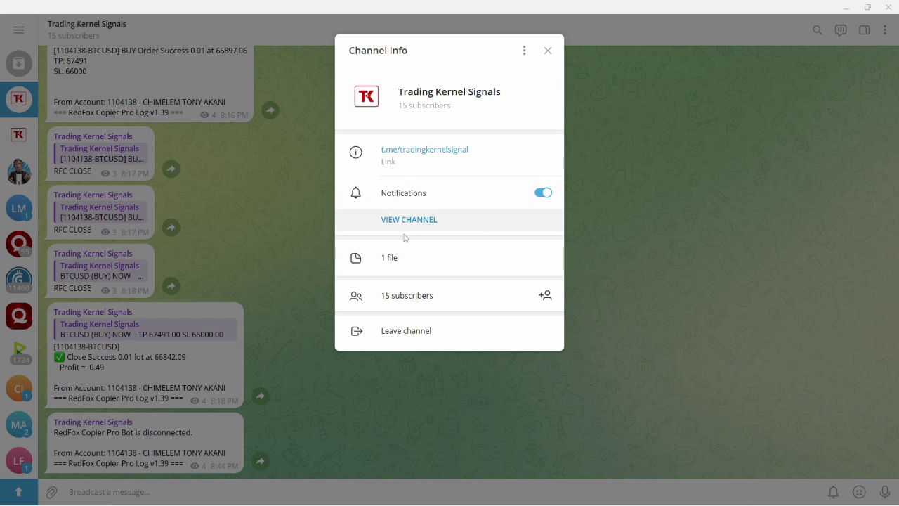
left_click(411, 293)
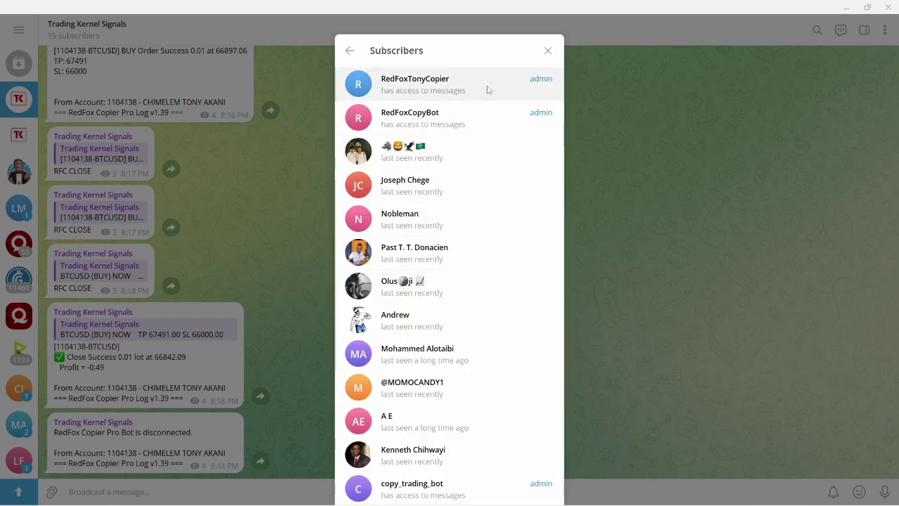
Return to BotFather and select red_fox_tony_copier_bot's HTTP API token.
left_click(547, 50)
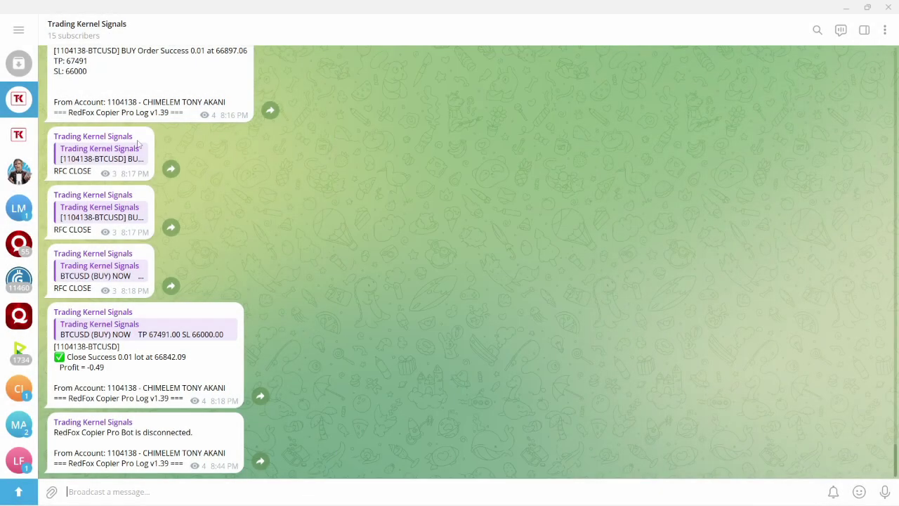
left_click(19, 171)
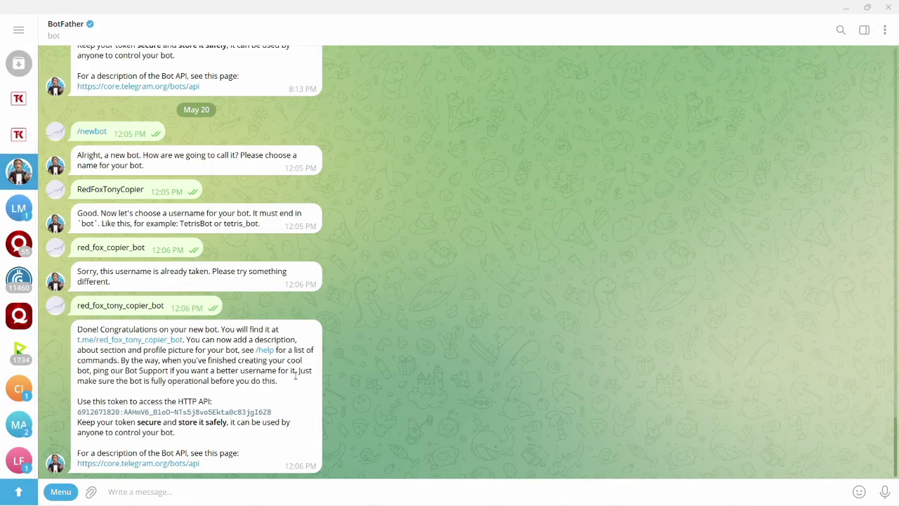
left_click_drag(275, 415, 80, 420)
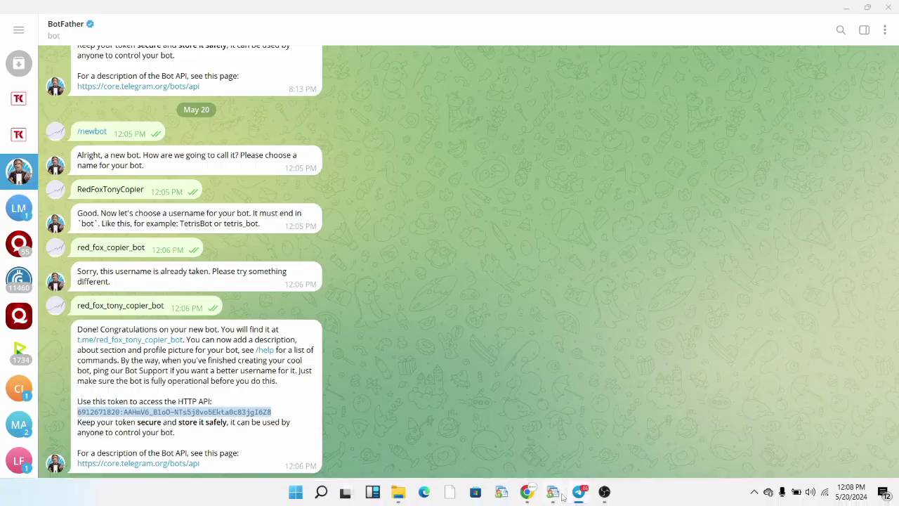
Reopen MetaTrader 4's Options and confirm the Expert Advisor settings.
left_click(559, 494)
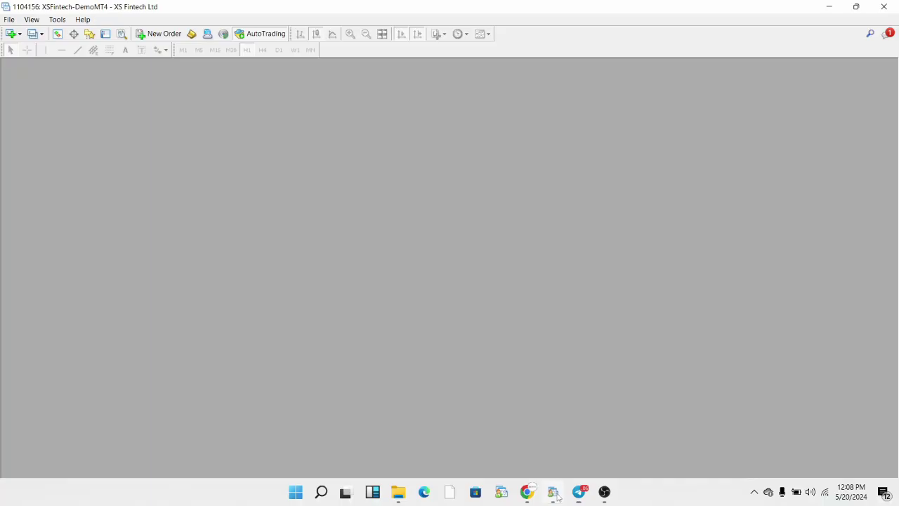
left_click(57, 20)
left_click(77, 94)
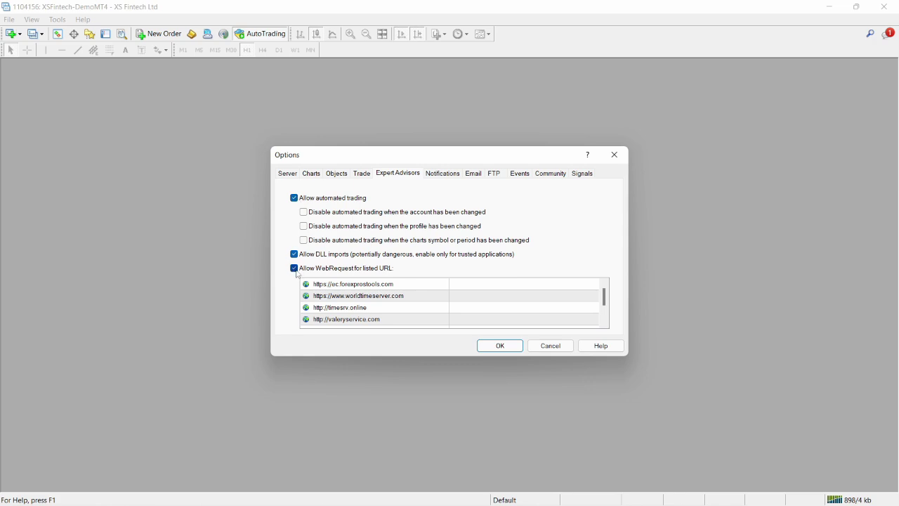
left_click(499, 345)
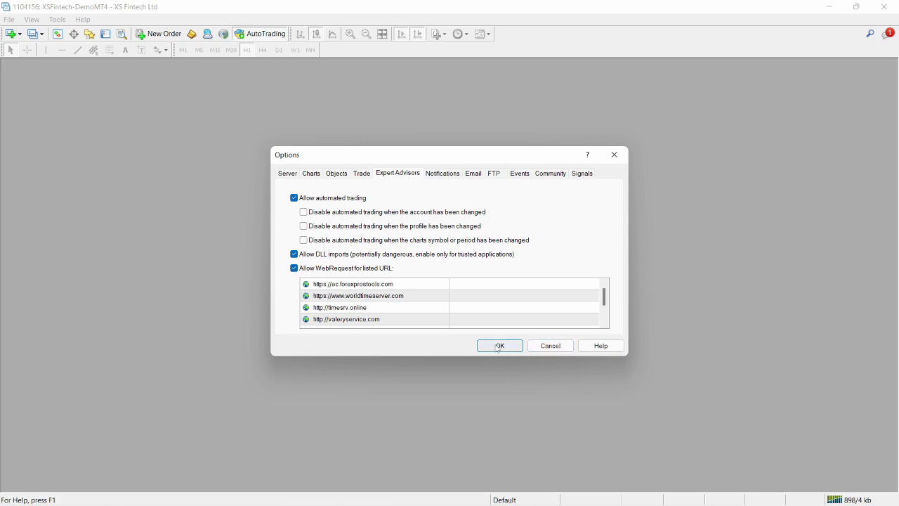
Open a GBPUSD chart from Market Watch and maximize it.
left_click(32, 19)
left_click(56, 115)
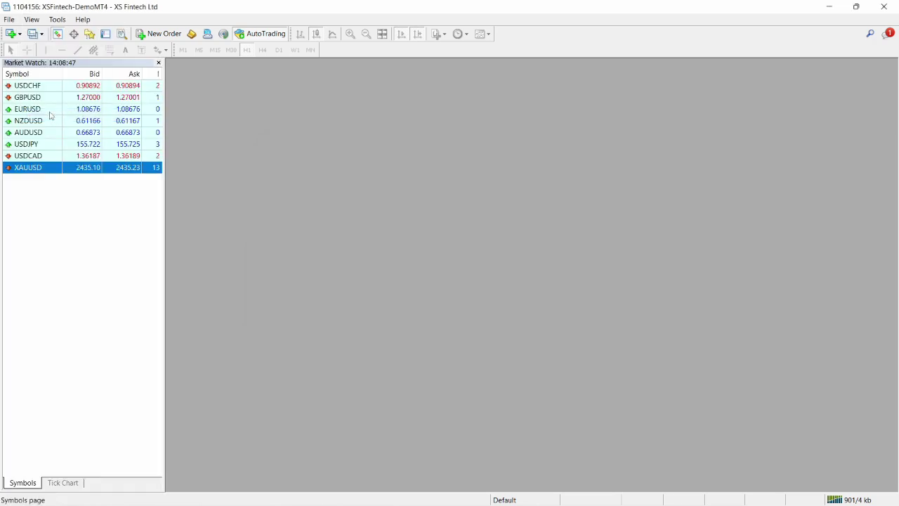
left_click_drag(44, 98, 259, 130)
left_click(772, 113)
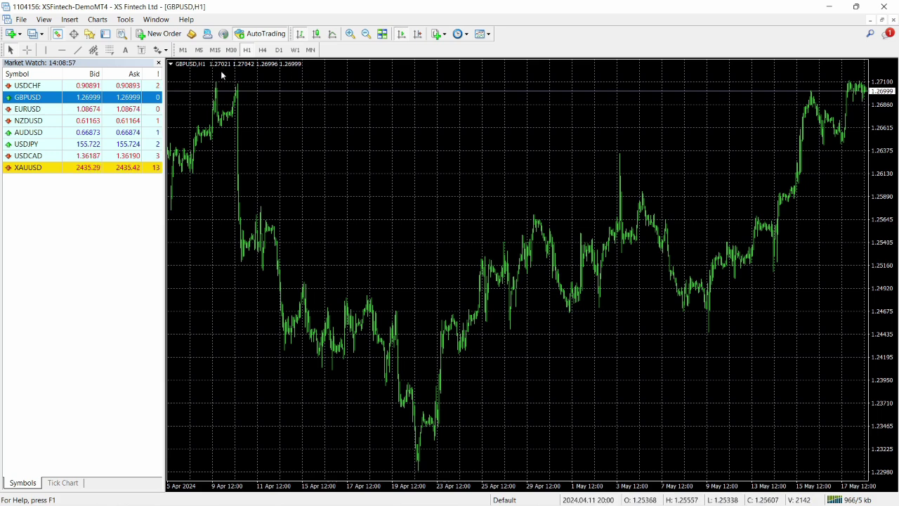
Show the Navigator instead of Market Watch and refresh the Expert Advisors list.
left_click(89, 33)
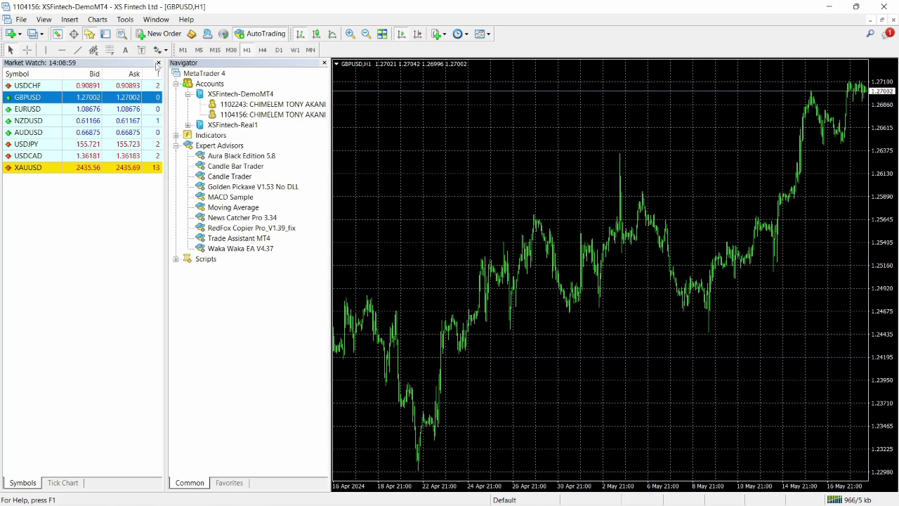
left_click(159, 63)
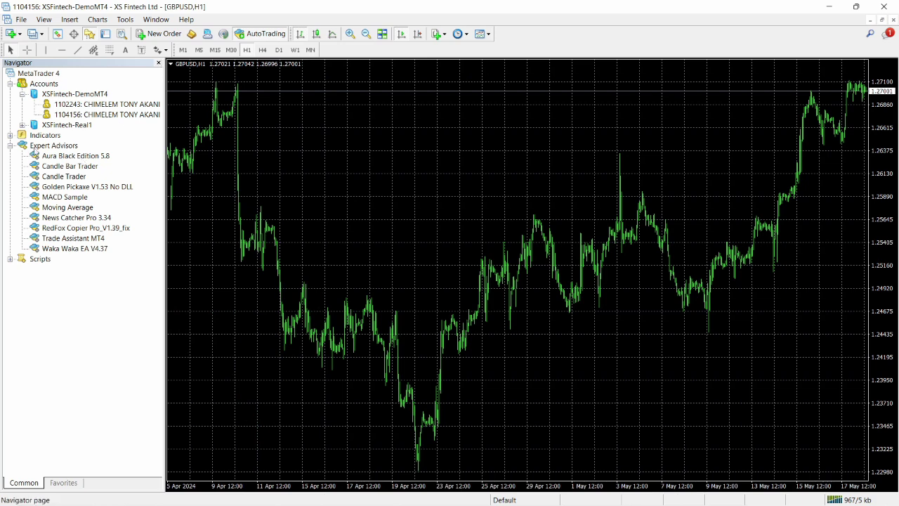
left_click(35, 146)
right_click(36, 146)
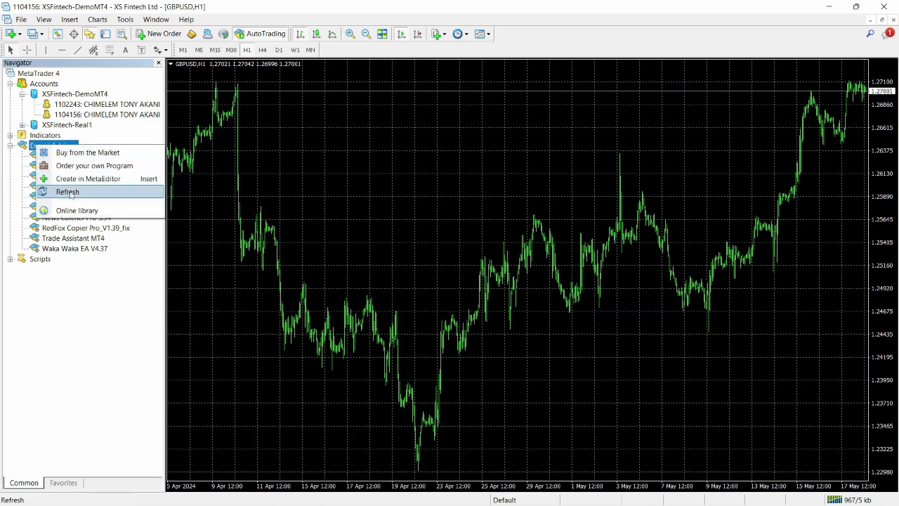
left_click(66, 199)
left_click(11, 146)
left_click(10, 146)
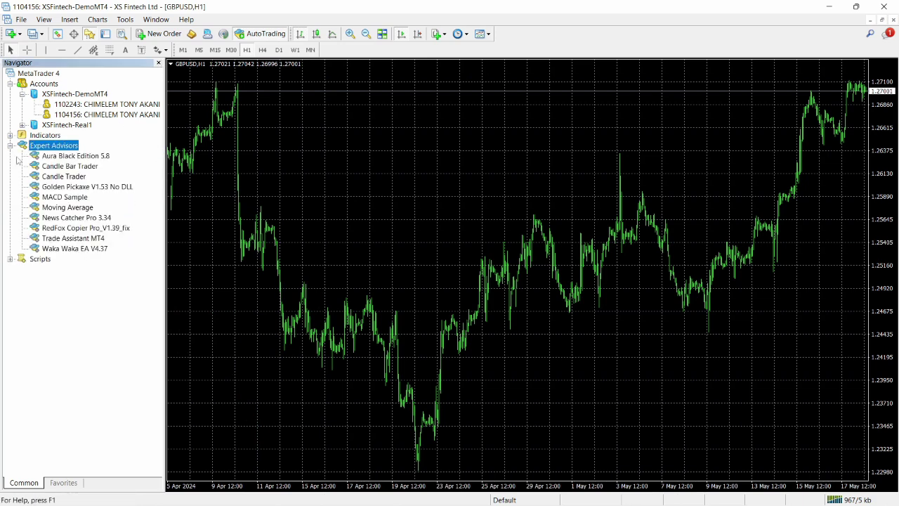
Open RedFox Copier Pro_V1.39_fix's inputs and paste the bot's API token as Telegram Token.
double_click(72, 228)
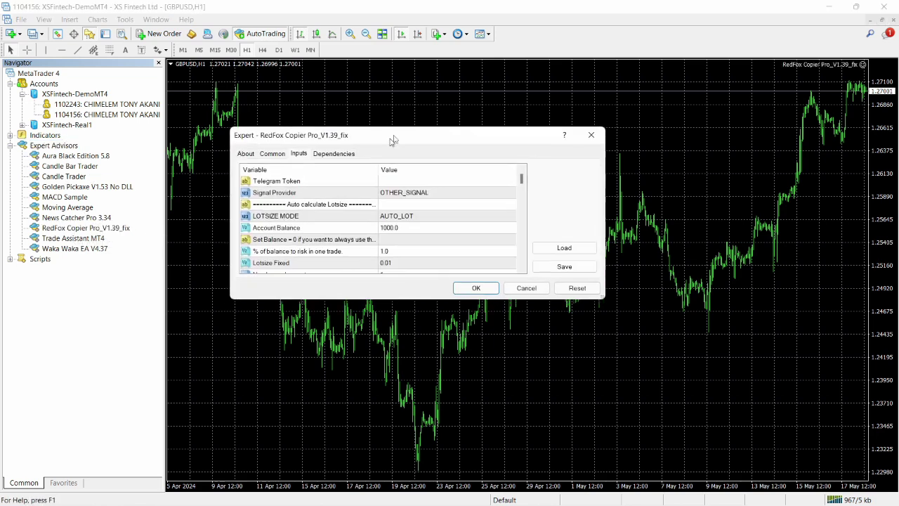
left_click_drag(454, 253, 454, 397)
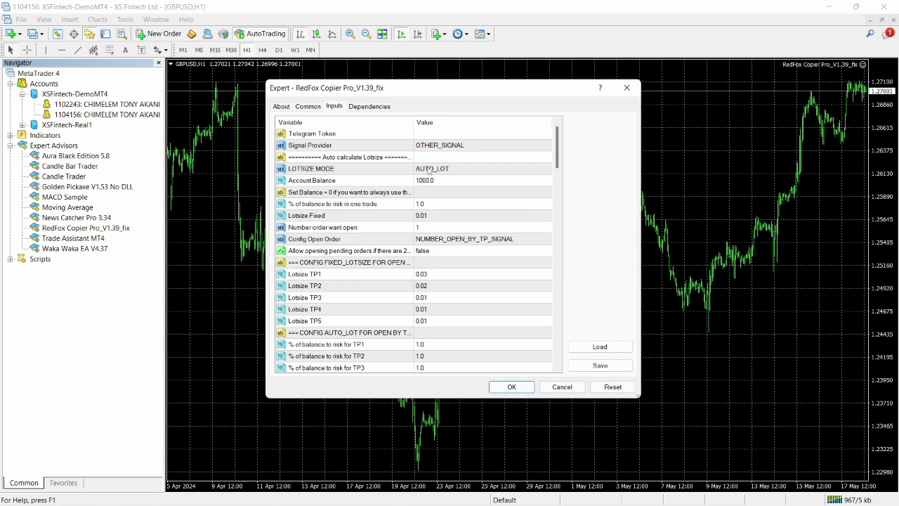
double_click(424, 134)
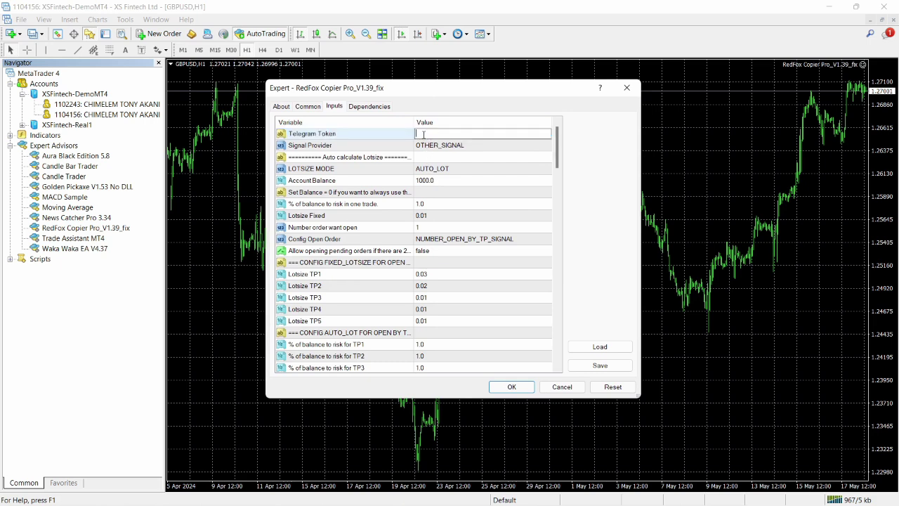
key("ctrl+v")
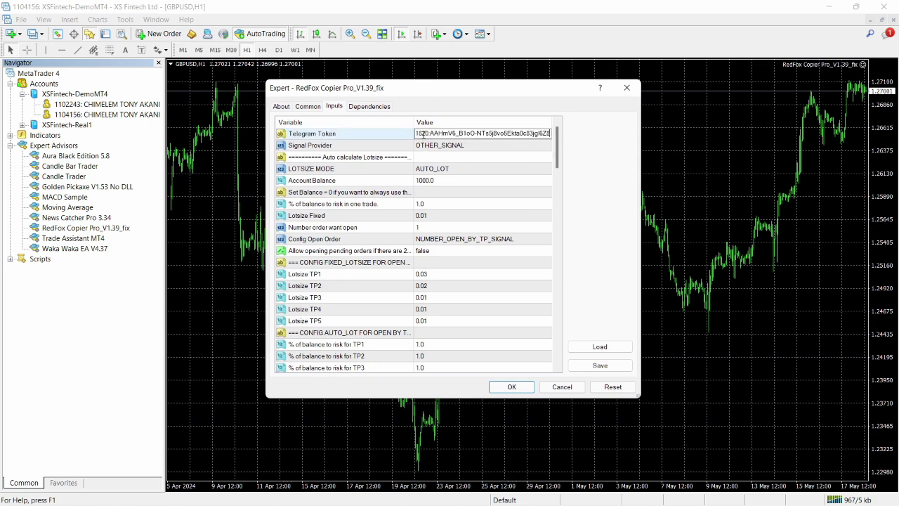
key("Return")
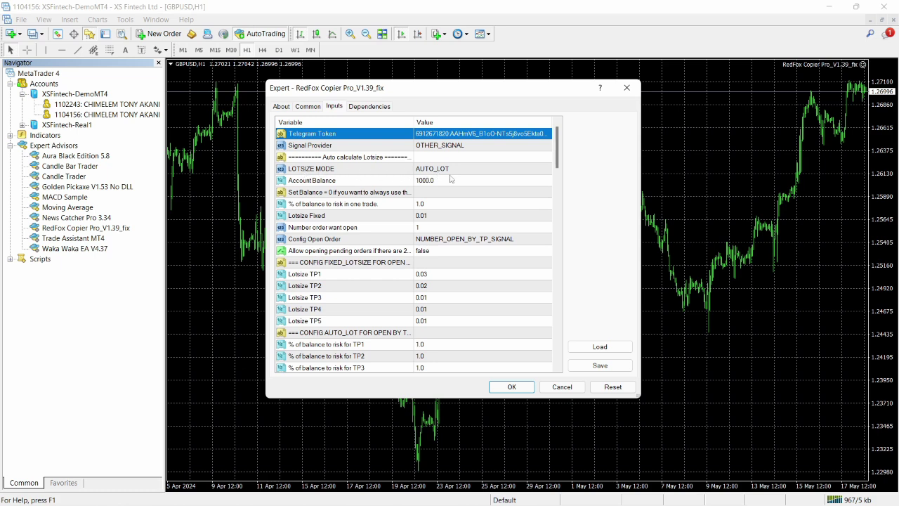
Keep LOTSIZE MODE at AUTO_LOT and set % of balance to risk to 0.5.
left_click(446, 171)
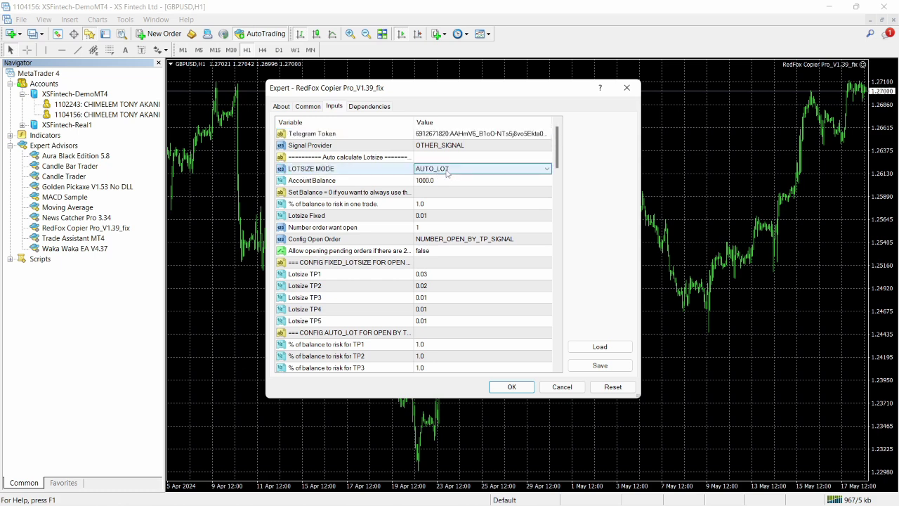
left_click(446, 170)
left_click(447, 185)
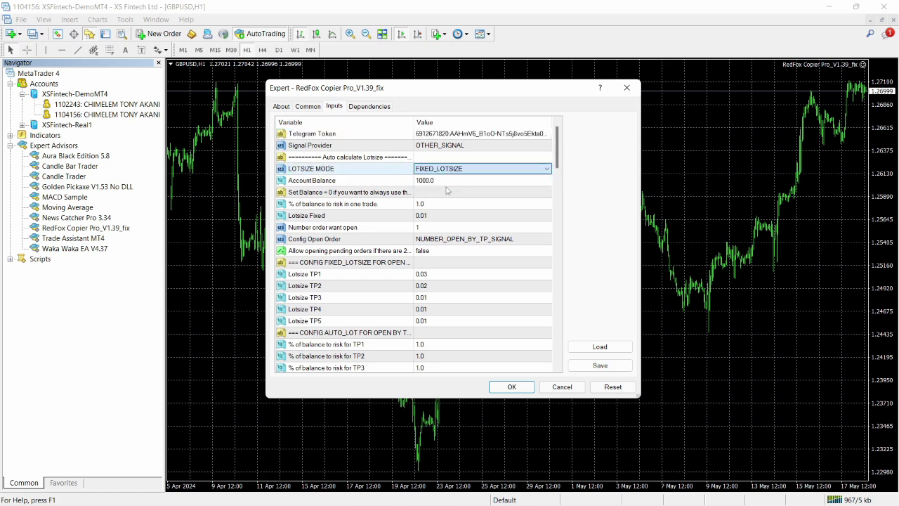
left_click(449, 170)
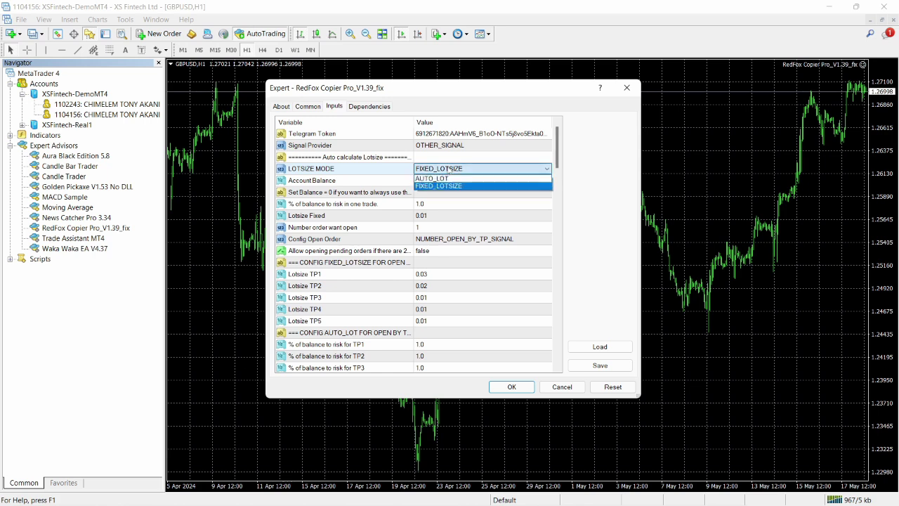
left_click(448, 178)
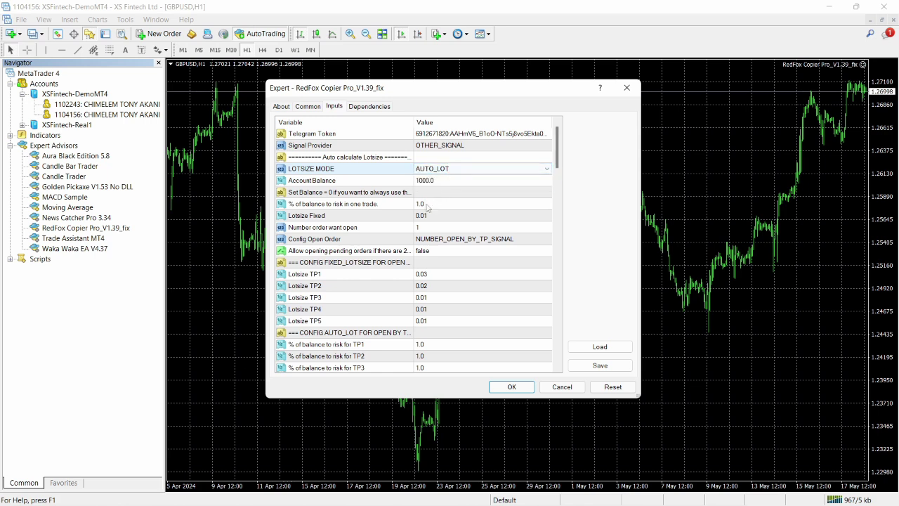
double_click(426, 204)
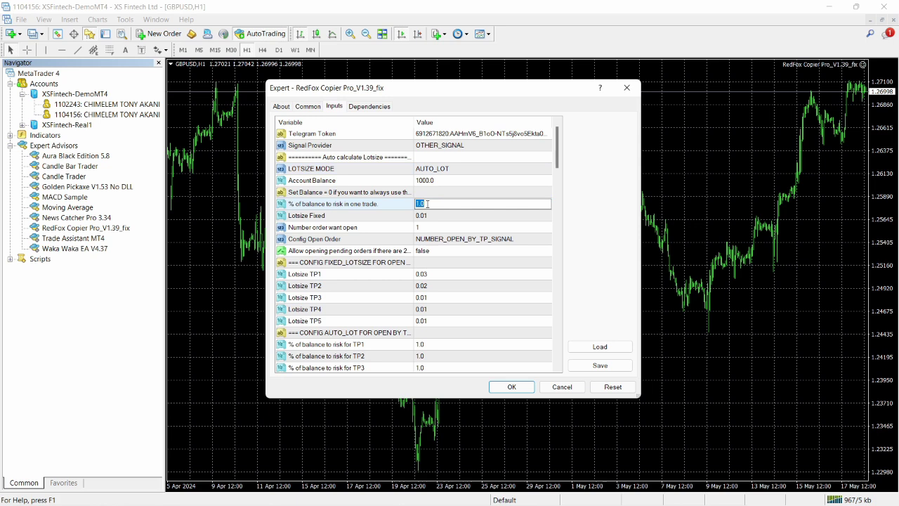
type("0.5")
key("Return")
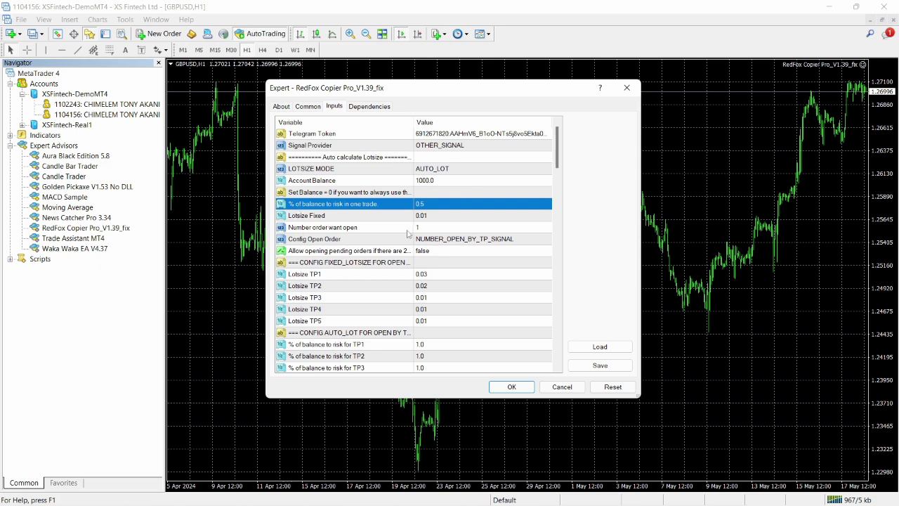
Leave Lotsize Fixed at 0.01 and the number of orders at 1.
double_click(422, 215)
left_click(426, 215)
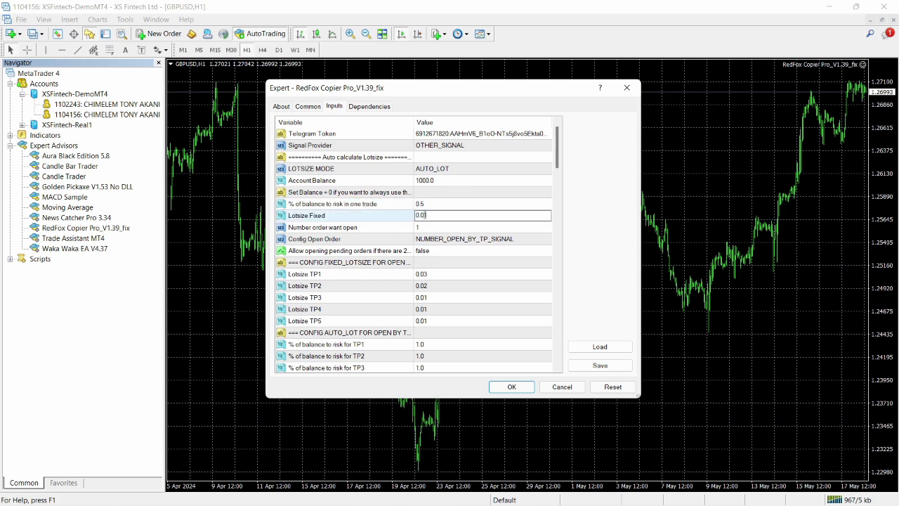
left_click(431, 228)
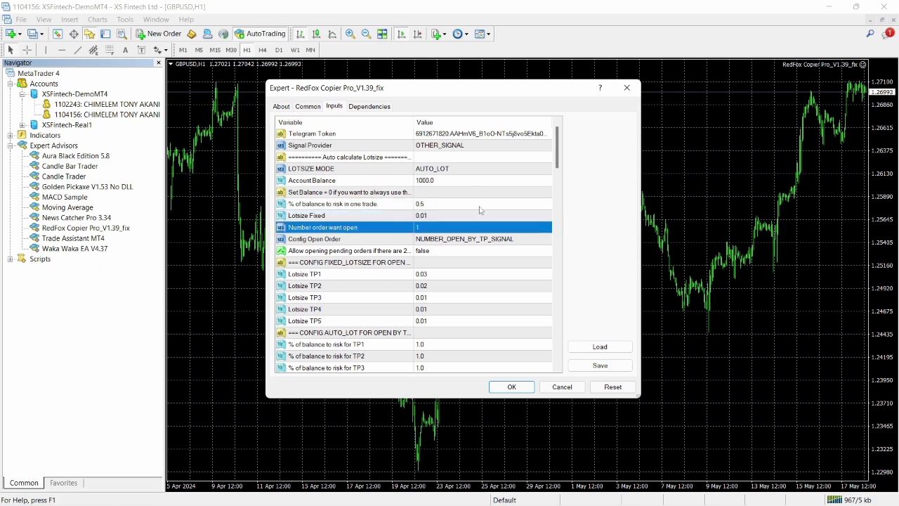
left_click(426, 227)
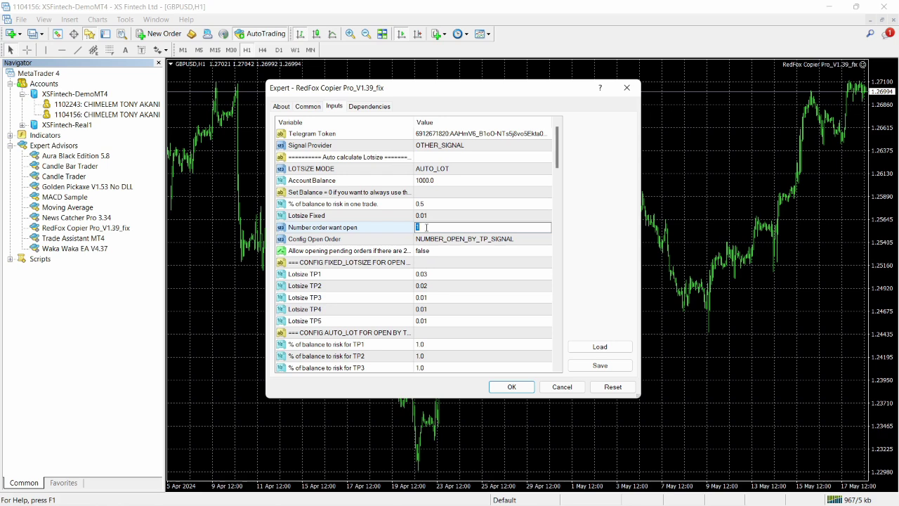
left_click(494, 239)
scroll(557, 167, "down", 1)
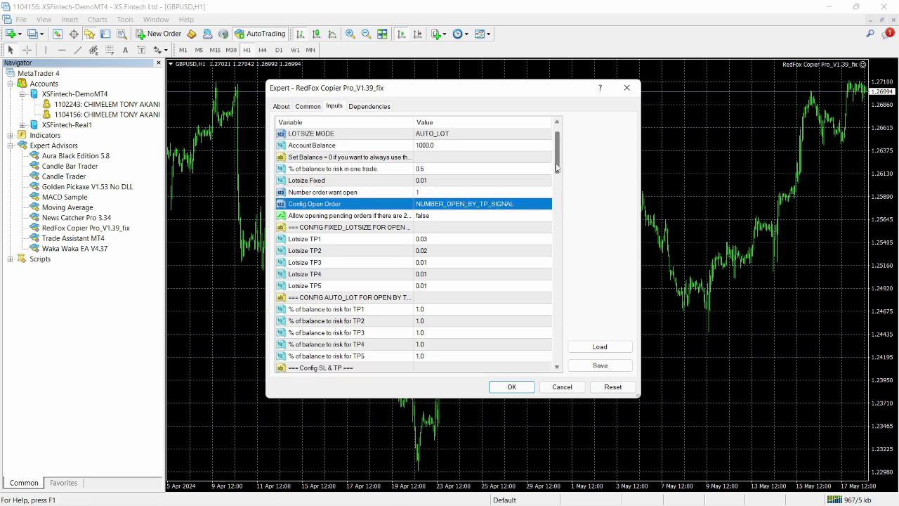
left_click_drag(556, 165, 565, 309)
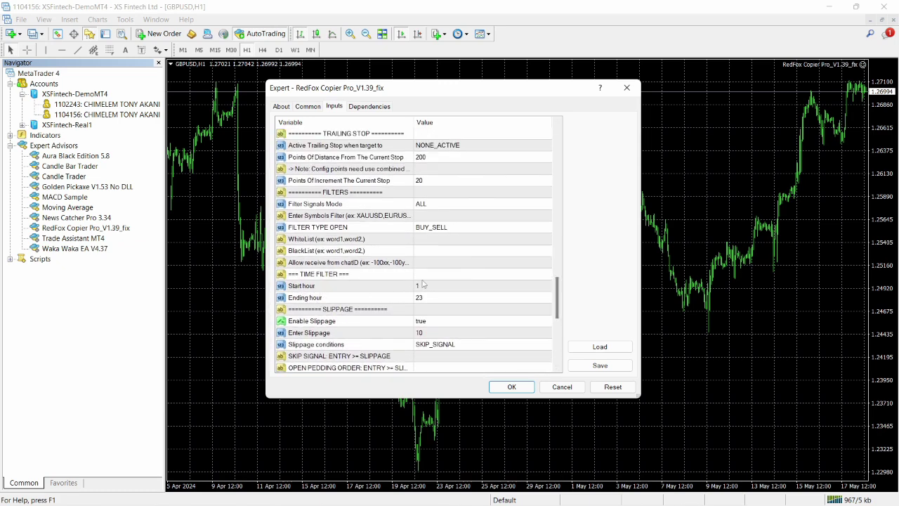
Set Start hour to 0 and attach the EA to the GBPUSD chart.
double_click(423, 285)
key("Return")
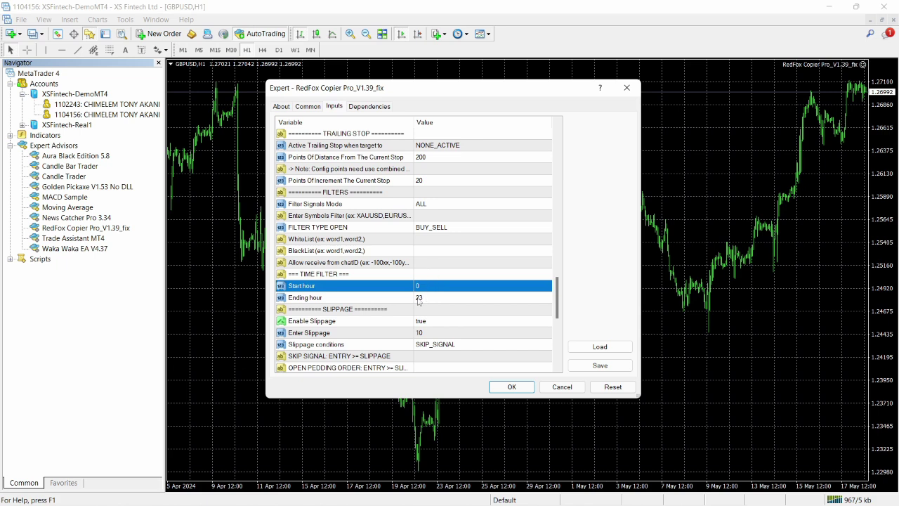
scroll(418, 299, "down", 1)
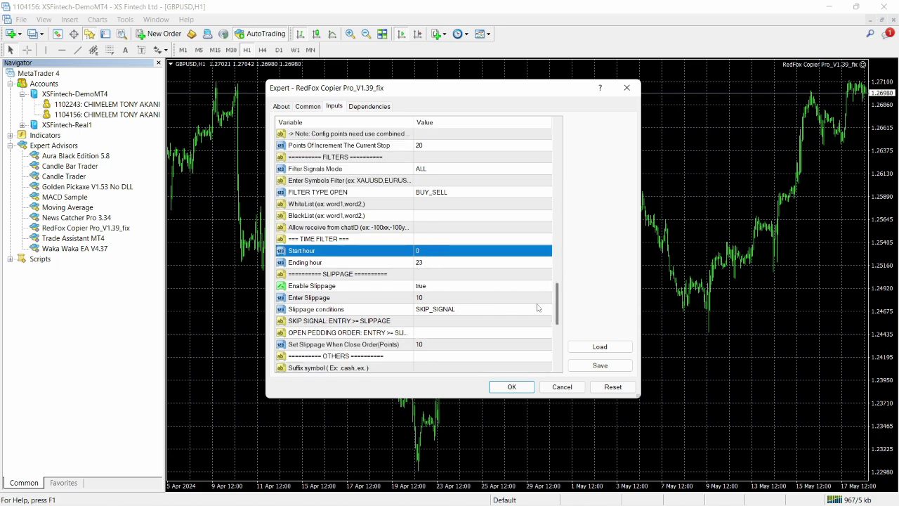
left_click_drag(554, 303, 555, 148)
left_click(508, 387)
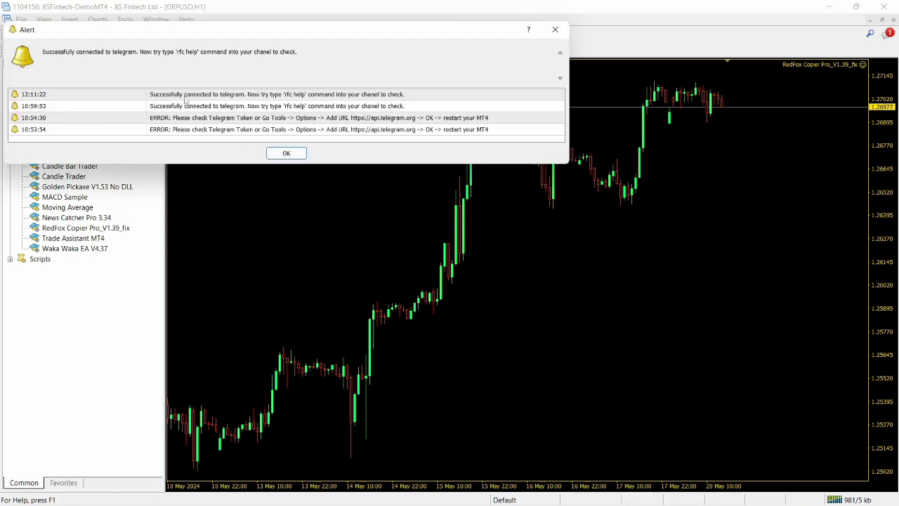
Dismiss the Telegram connection alert and close the Navigator panel to widen the GBPUSD chart.
left_click(287, 153)
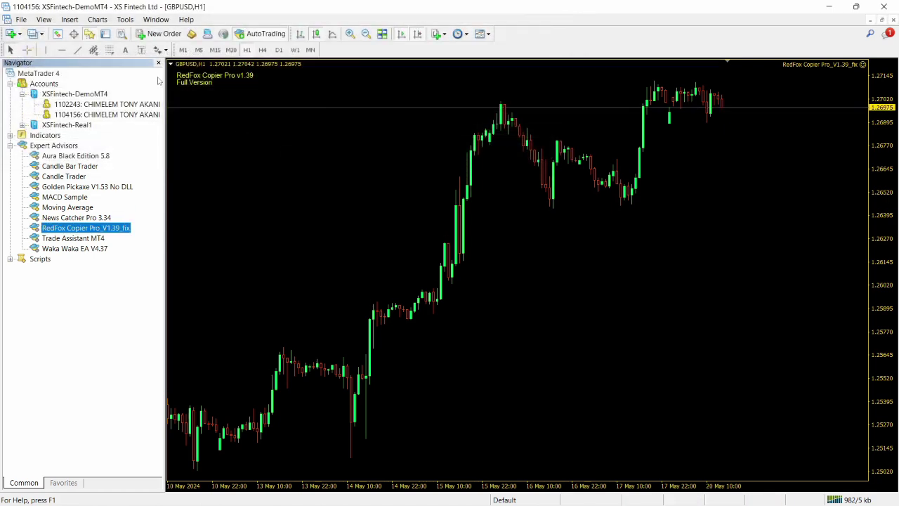
left_click(161, 68)
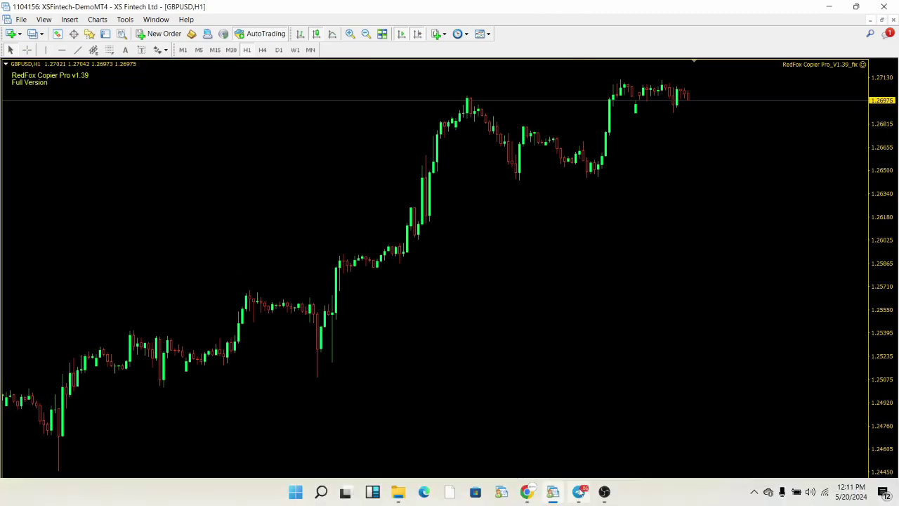
Post 'RFC STATUS' in the Trading Kernel Signals channel on Telegram.
left_click(578, 492)
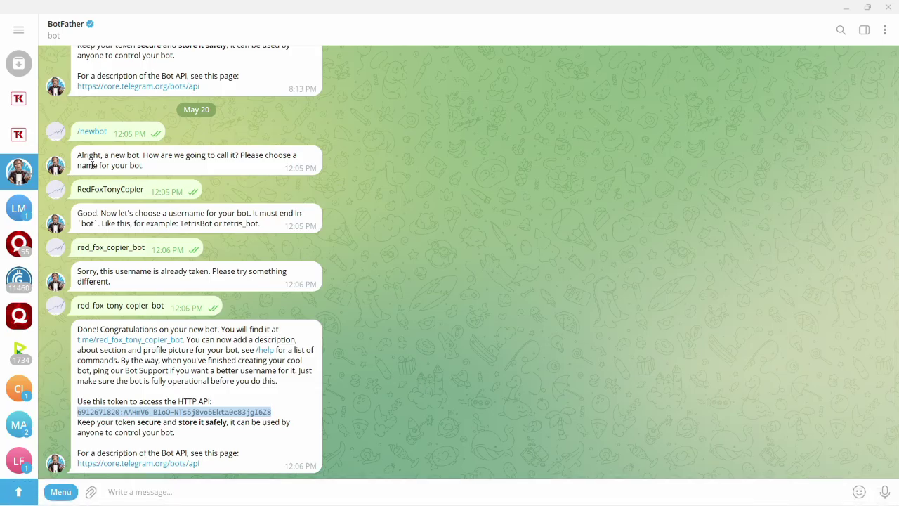
left_click(18, 98)
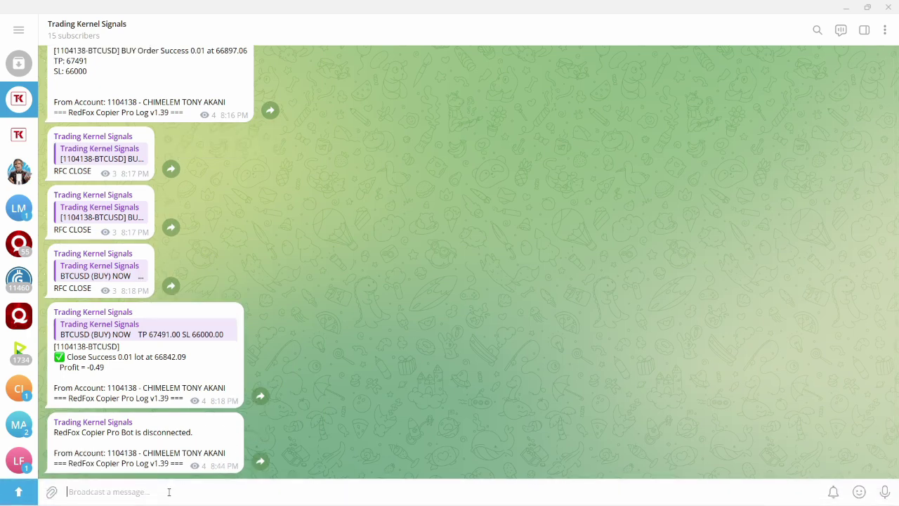
type("RFC")
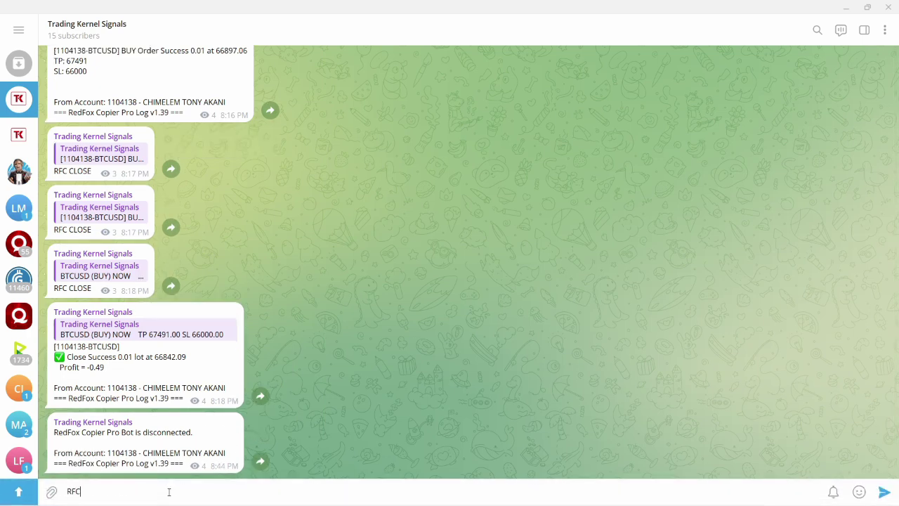
type(" STATUS")
key("Return")
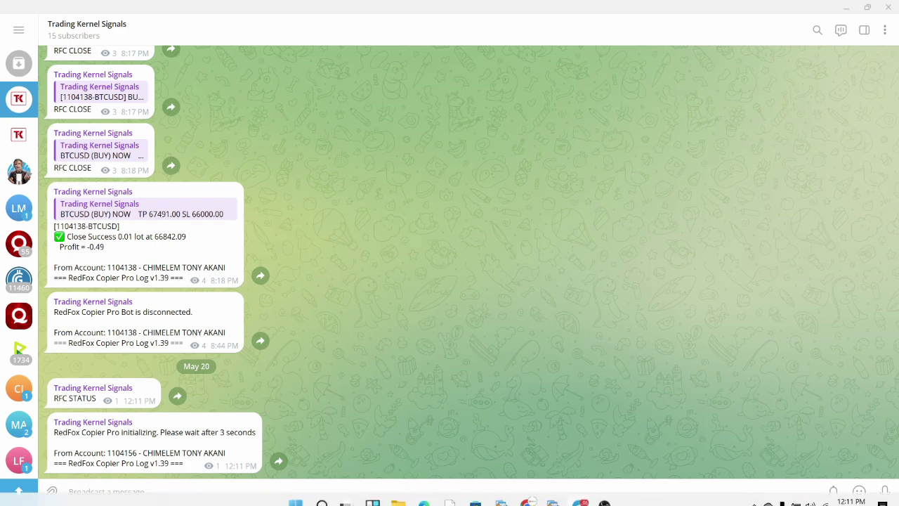
Copy the 'AUDUSD (SELL) NOW' sample signal from the Redfox Copier installation information in Chrome.
left_click(527, 492)
scroll(485, 246, "down", 4)
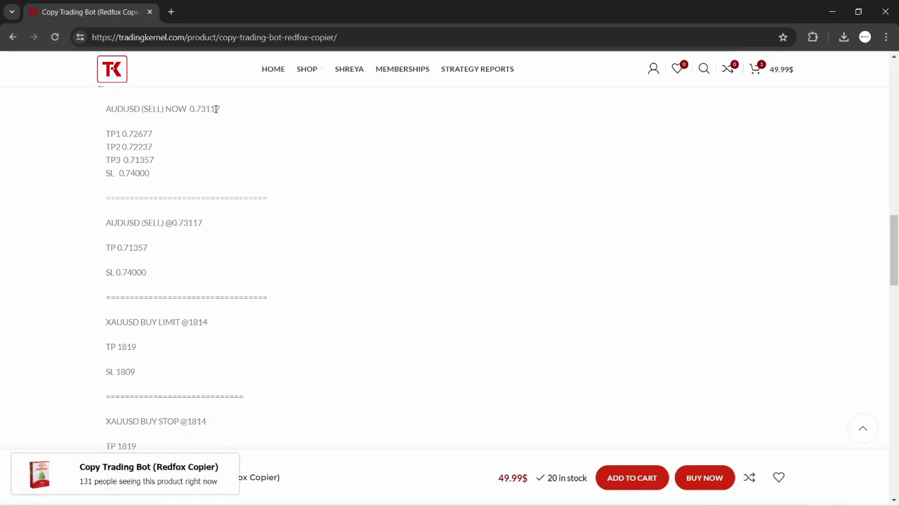
scroll(218, 118, "up", 1)
triple_click(222, 117)
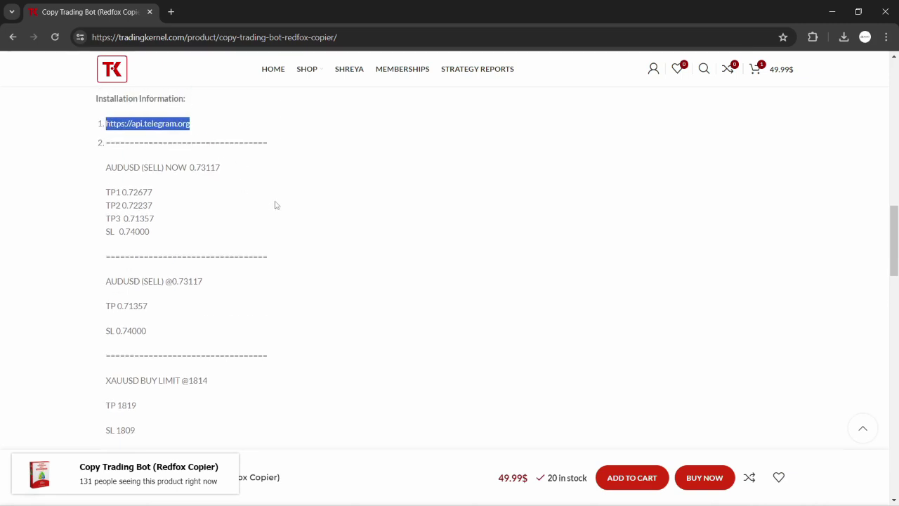
scroll(220, 238, "down", 2)
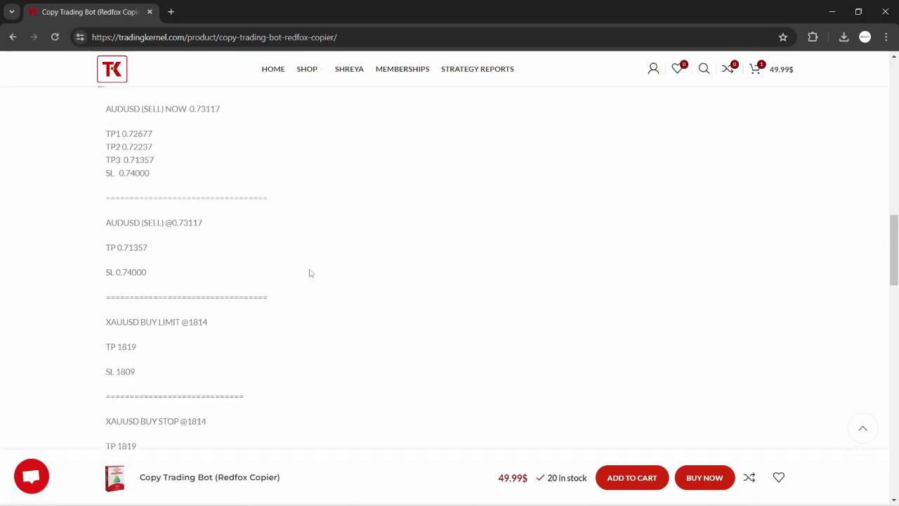
scroll(113, 343, "down", 1)
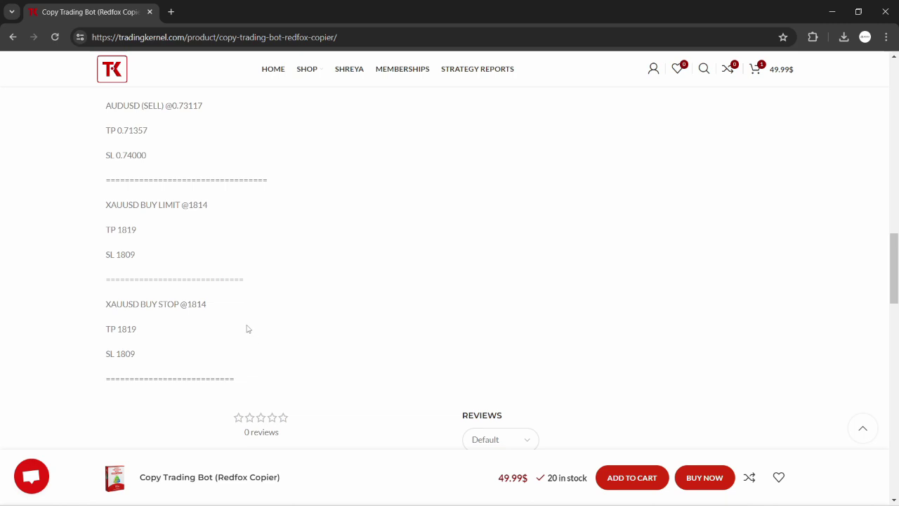
scroll(247, 329, "up", 4)
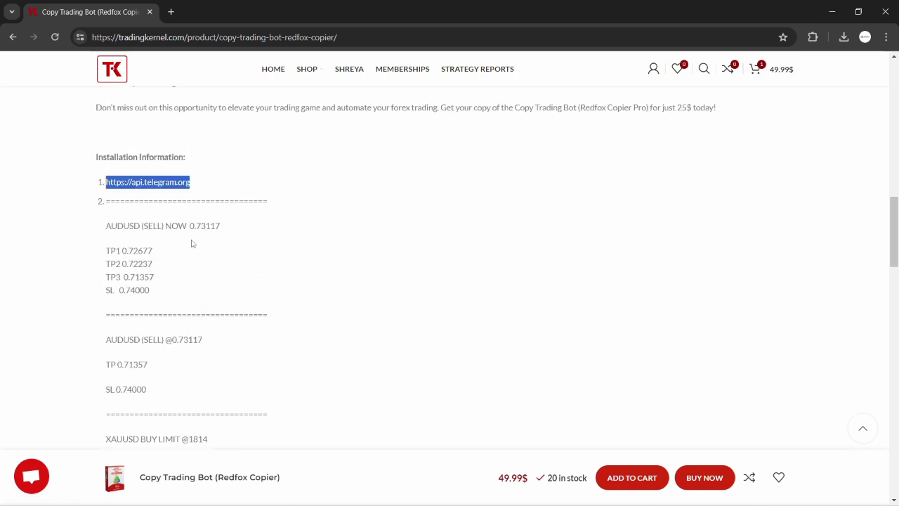
scroll(234, 261, "up", 1)
scroll(203, 249, "down", 1)
left_click_drag(188, 226, 107, 225)
key("ctrl+c")
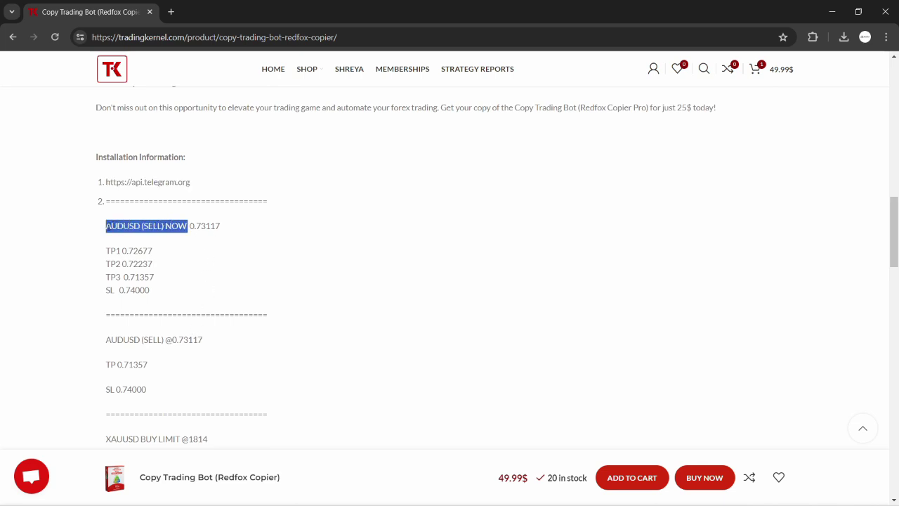
Back in Telegram, send the RFC STATUS command again to confirm the copier is running.
left_click(831, 11)
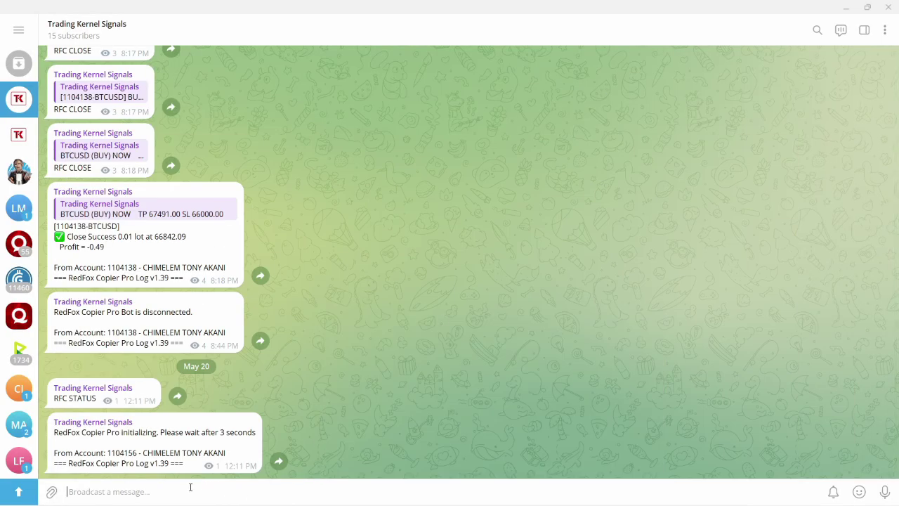
type("RFC STATUS")
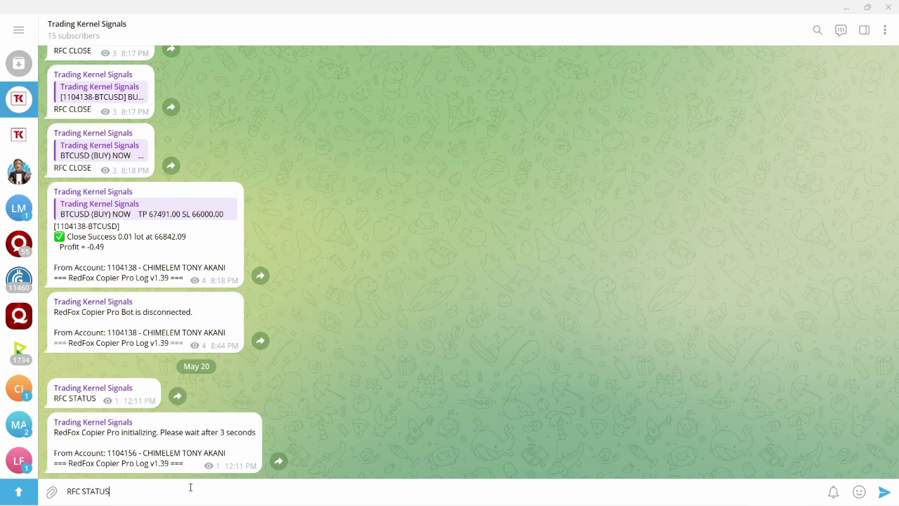
key("Return")
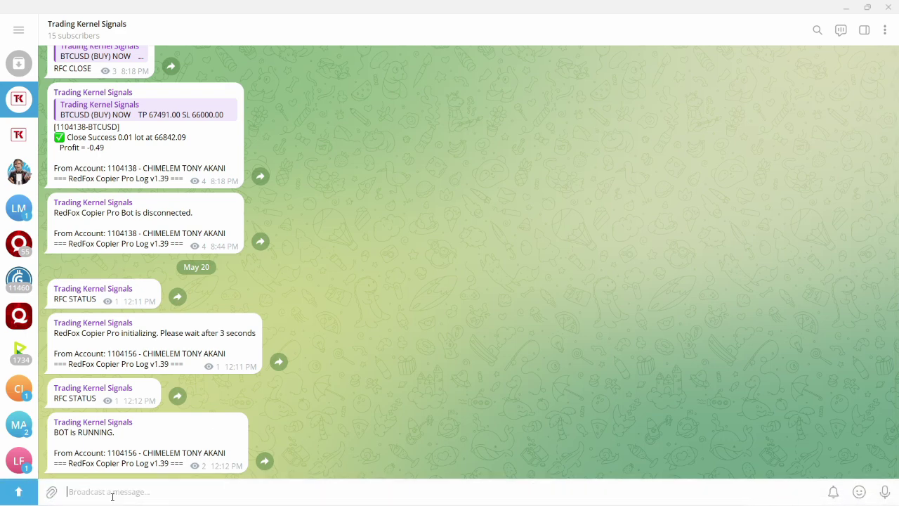
Paste the sample signal, change AUDUSD to XAUUSD, and send the XAUUSD (BUY) NOW signal.
key("ctrl+v")
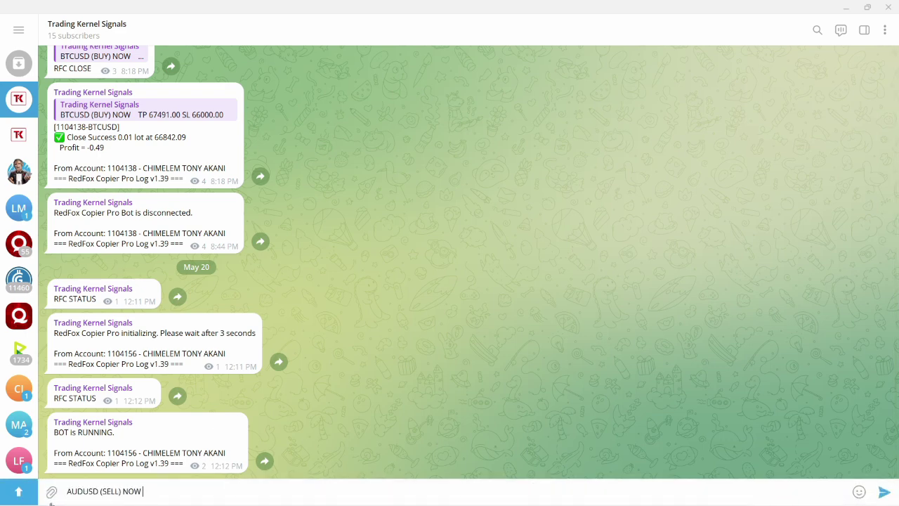
double_click(84, 491)
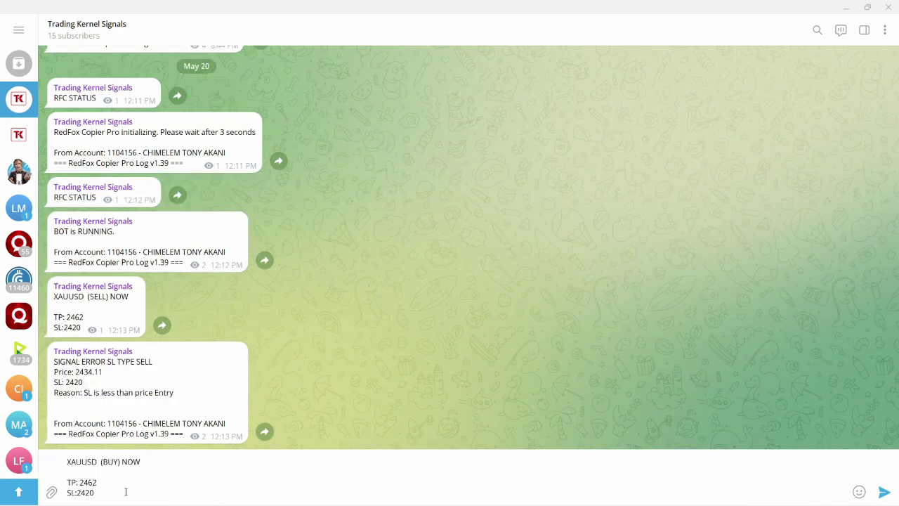
key("Return")
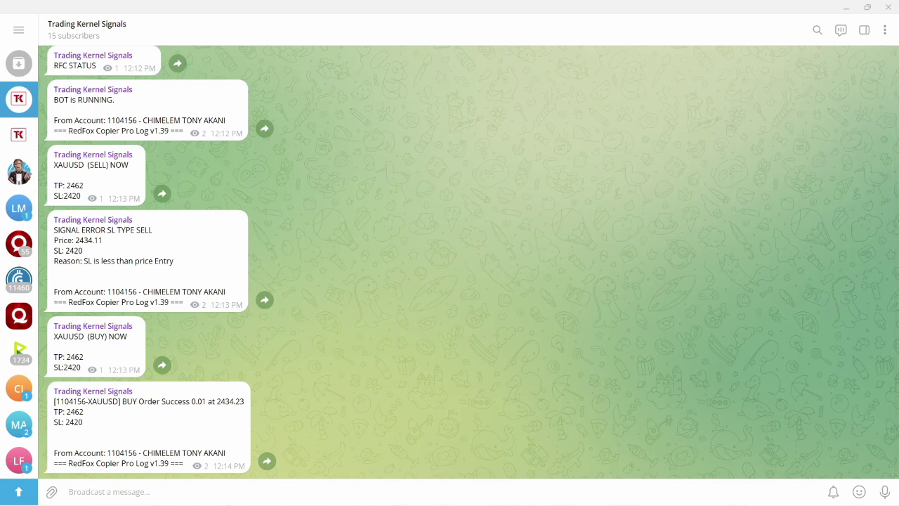
In MetaTrader 4, switch from the GBPUSD,H1 chart to XAUUSD,H1 to inspect the new buy order.
left_click(553, 492)
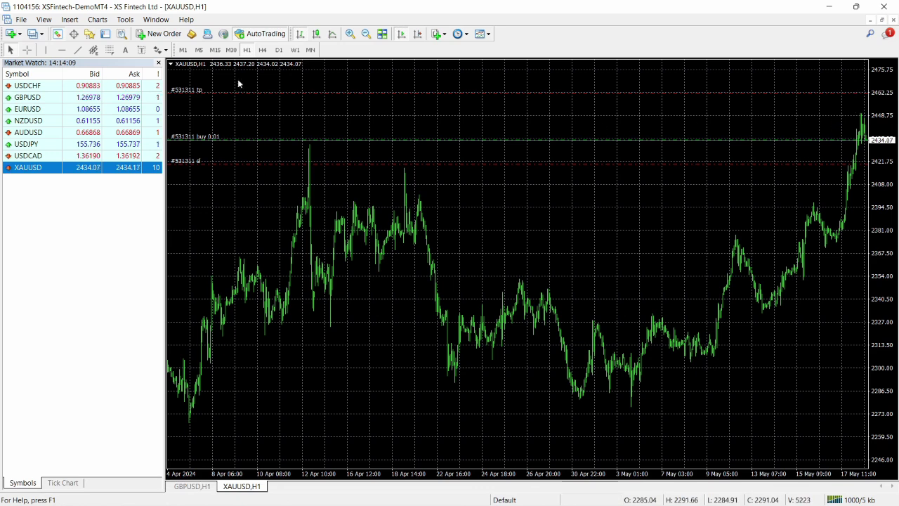
left_click(199, 486)
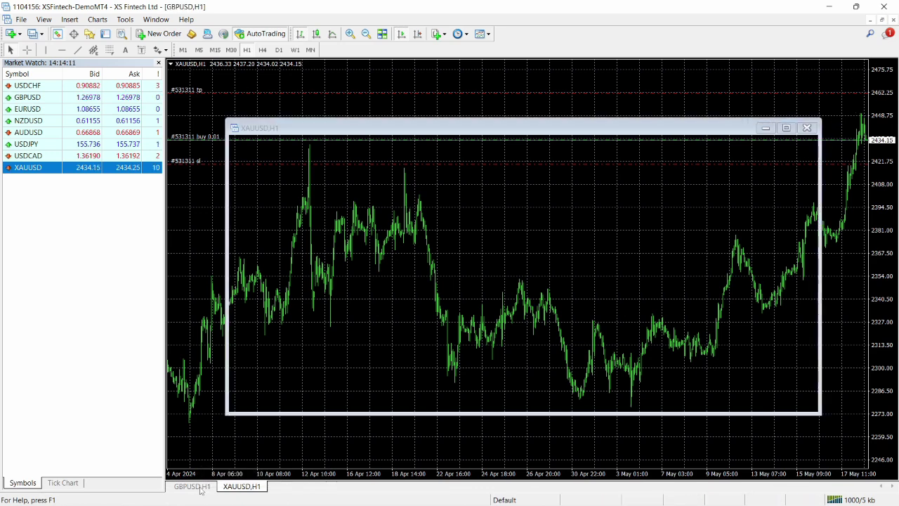
left_click(242, 487)
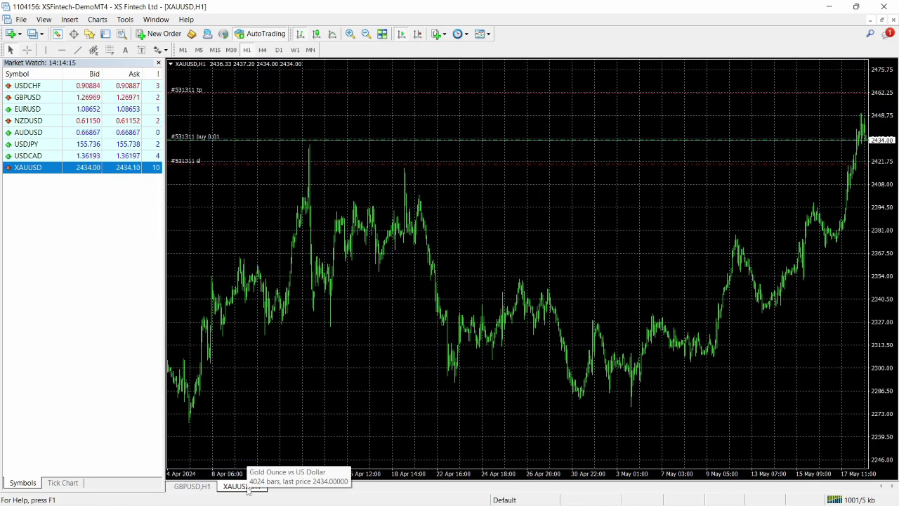
Reply 'RFC CLOSE' to the XAUUSD (BUY) NOW signal message to close the gold trade.
key("alt+Tab")
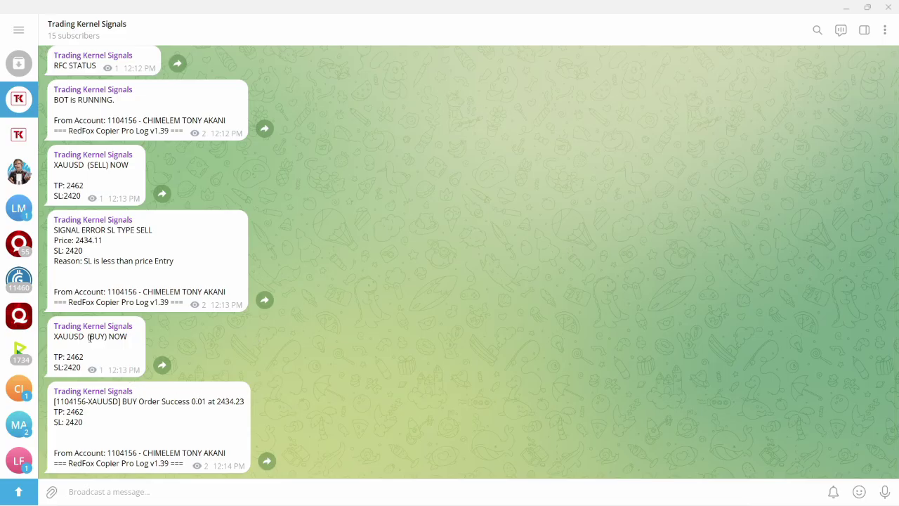
right_click(89, 337)
left_click(154, 353)
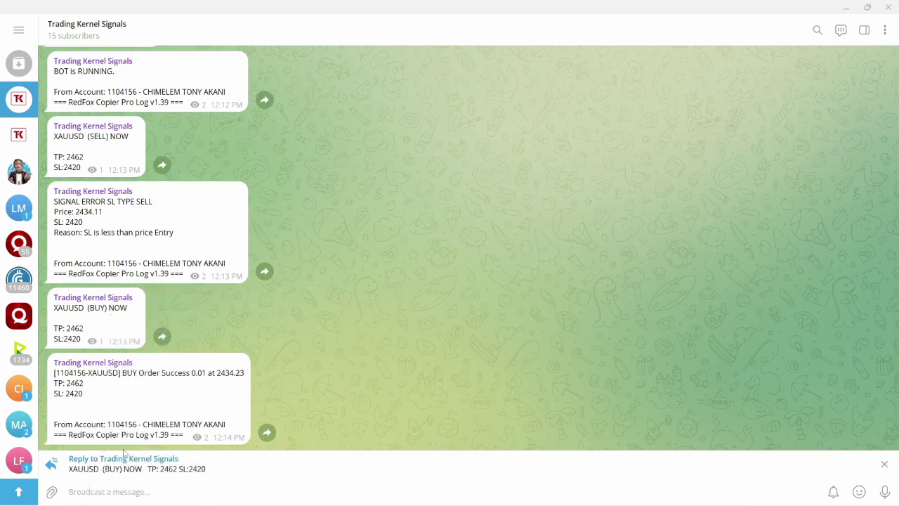
type("RFC CLOSE")
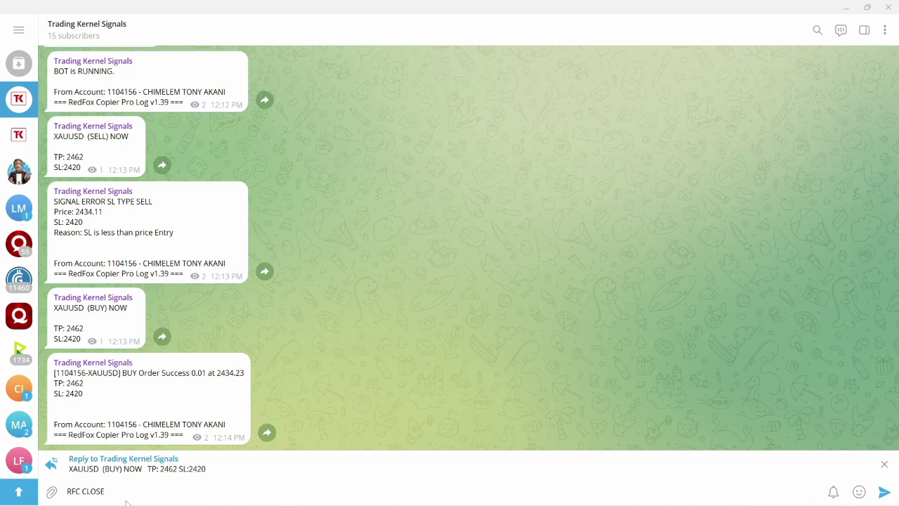
key("Return")
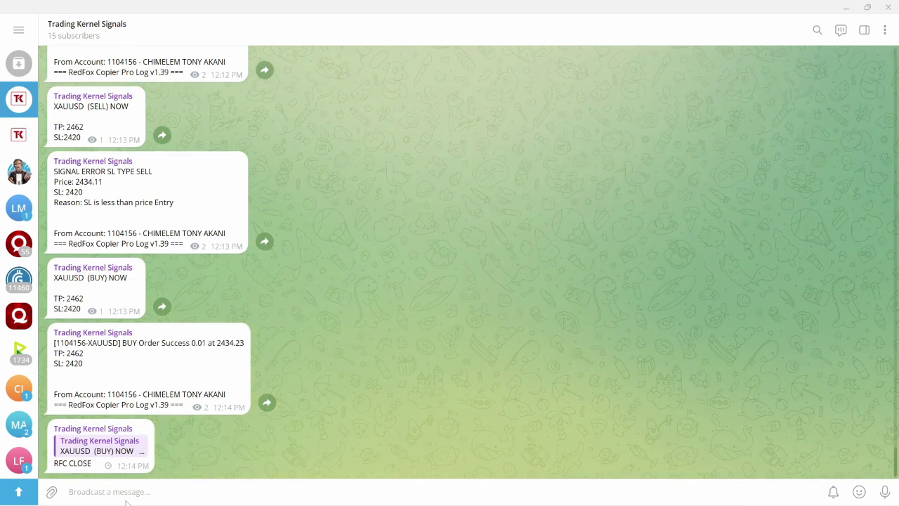